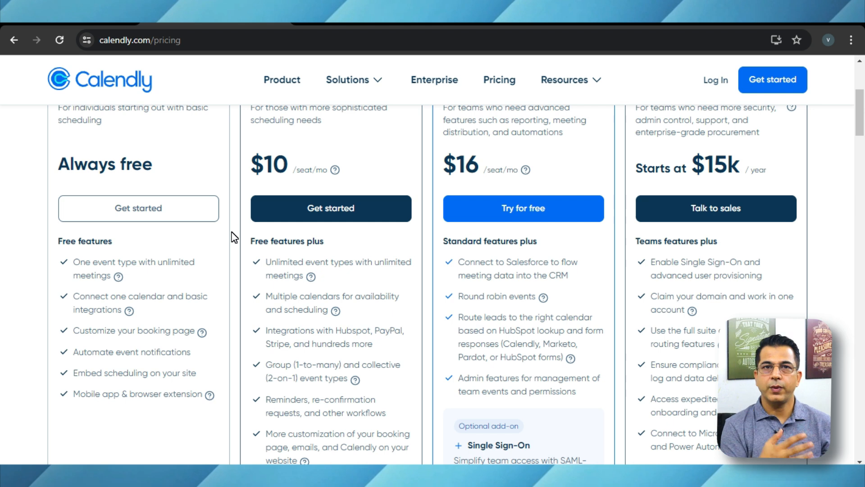
- Sign up for a free Calendly account with the listed Google account and approve the sign-in
{"action": "scroll", "coordinate": [234, 237], "scroll_direction": "up", "scroll_amount": 3}
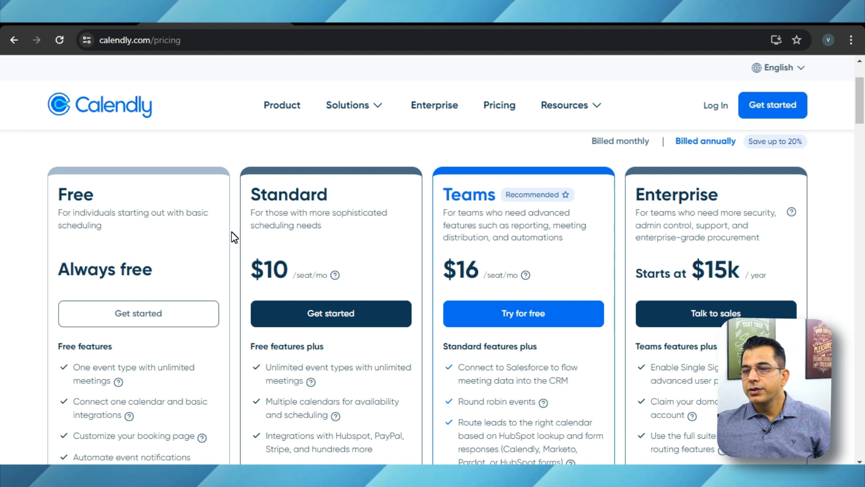
{"action": "scroll", "coordinate": [234, 237], "scroll_direction": "up", "scroll_amount": 2}
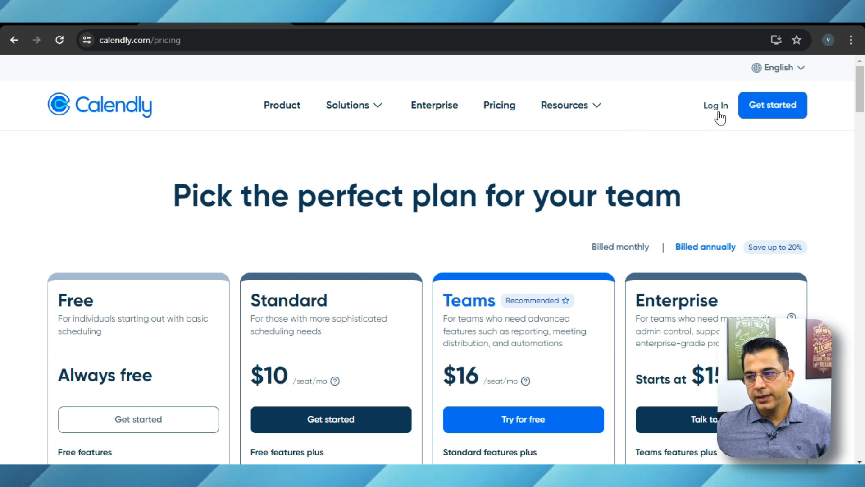
{"action": "left_click", "coordinate": [768, 113]}
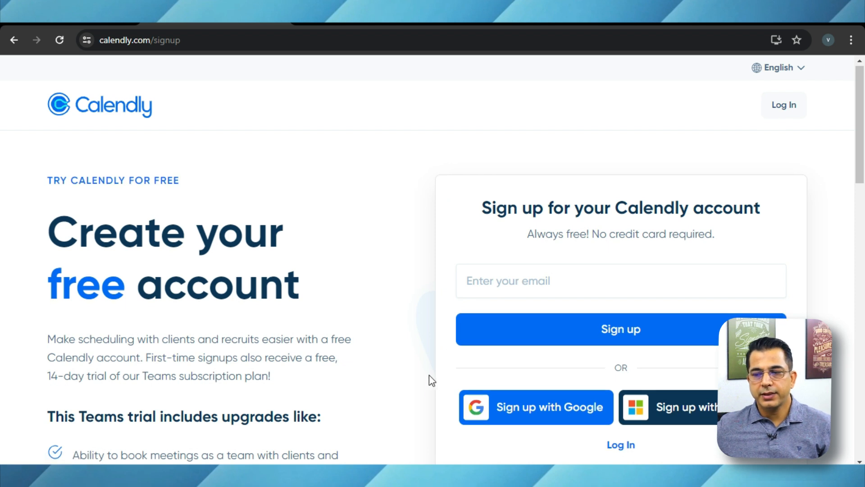
{"action": "scroll", "coordinate": [429, 375], "scroll_direction": "down", "scroll_amount": 2}
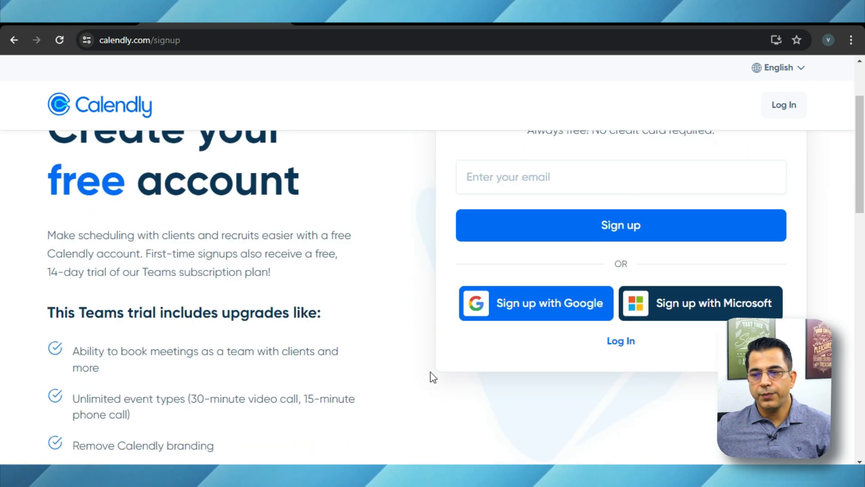
{"action": "left_click", "coordinate": [516, 311]}
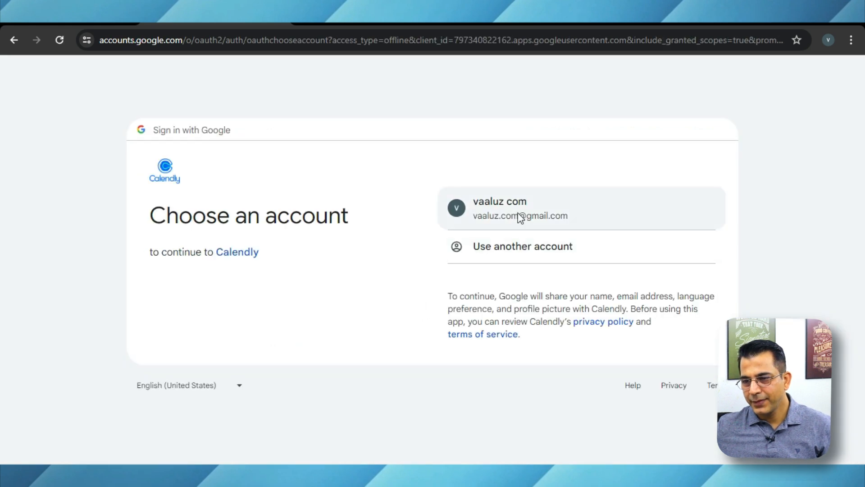
{"action": "left_click", "coordinate": [518, 213]}
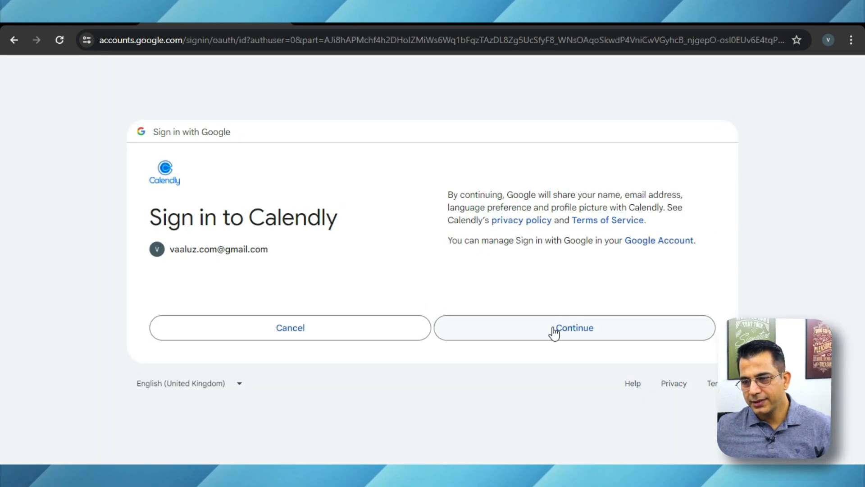
{"action": "left_click", "coordinate": [552, 327]}
{"action": "left_click", "coordinate": [546, 390]}
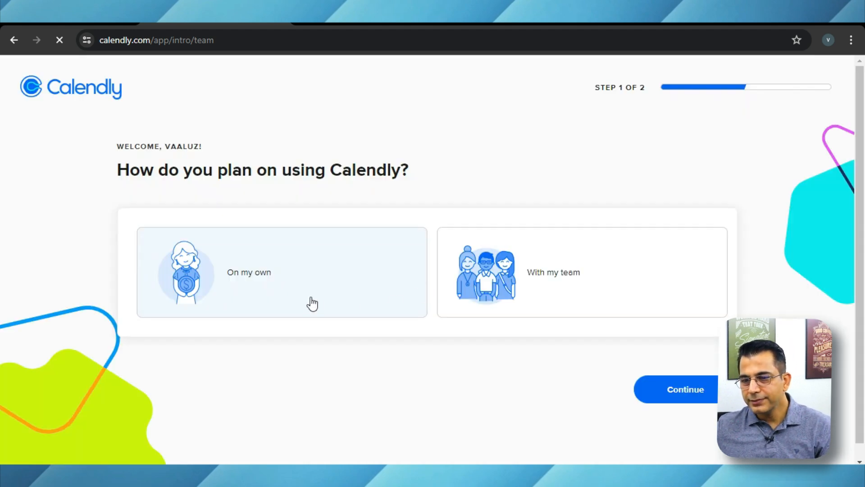
- Complete the onboarding questions with usage "On my own" and kind of work "Consulting"
{"action": "left_click", "coordinate": [298, 278]}
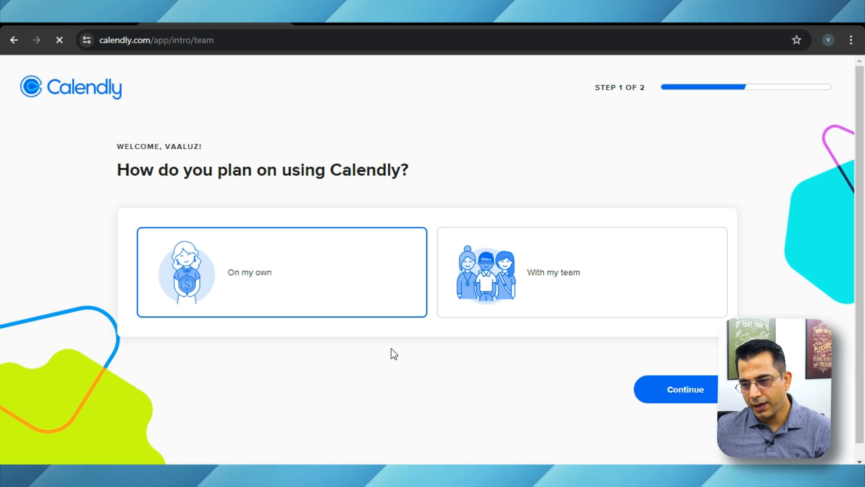
{"action": "left_click", "coordinate": [680, 393]}
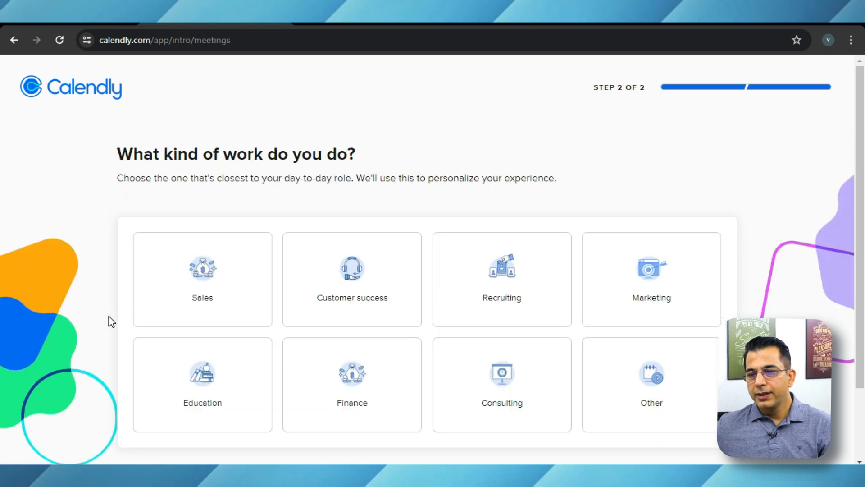
{"action": "scroll", "coordinate": [109, 317], "scroll_direction": "down", "scroll_amount": 2}
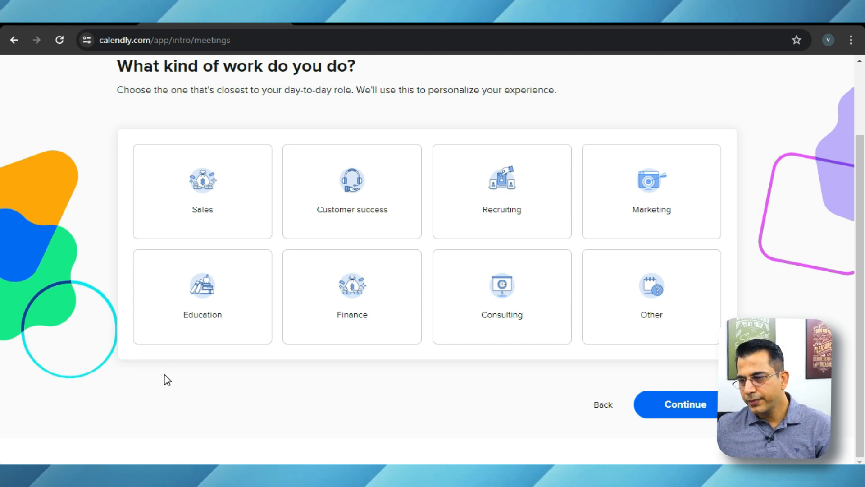
{"action": "left_click", "coordinate": [513, 298]}
{"action": "left_click", "coordinate": [667, 403]}
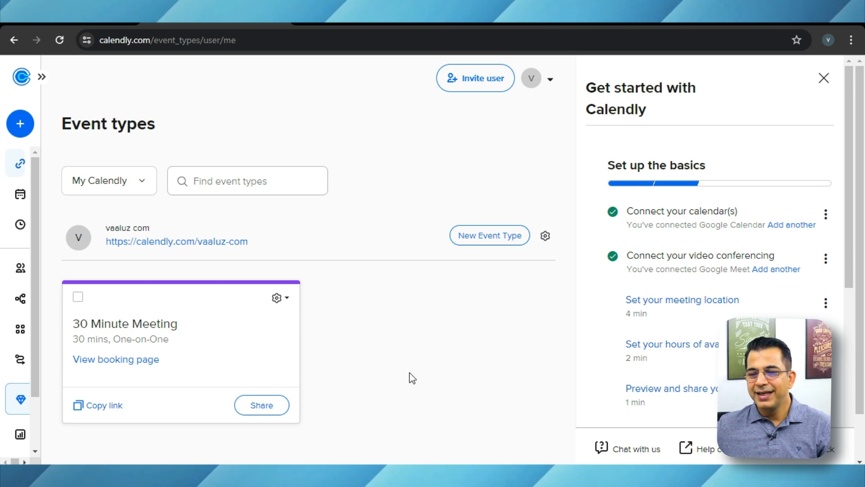
- Open the 30 Minute Meeting event type for editing and dismiss the meeting-location tip
{"action": "left_click", "coordinate": [192, 346]}
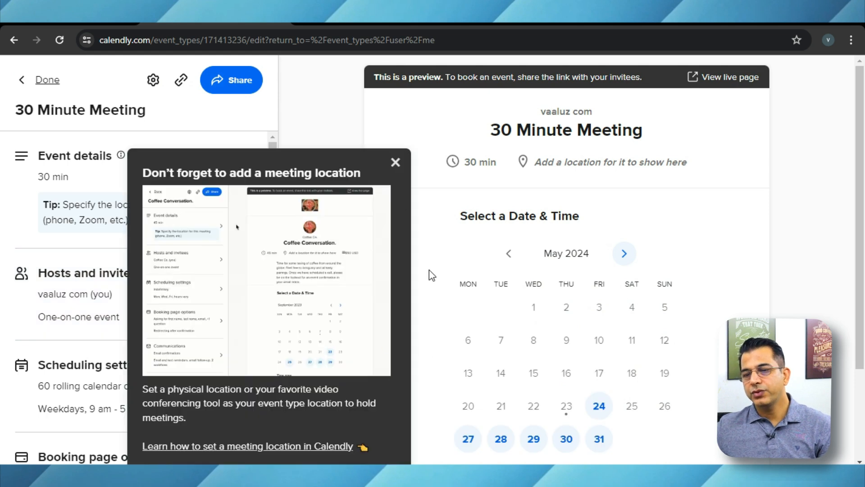
{"action": "left_click", "coordinate": [395, 163]}
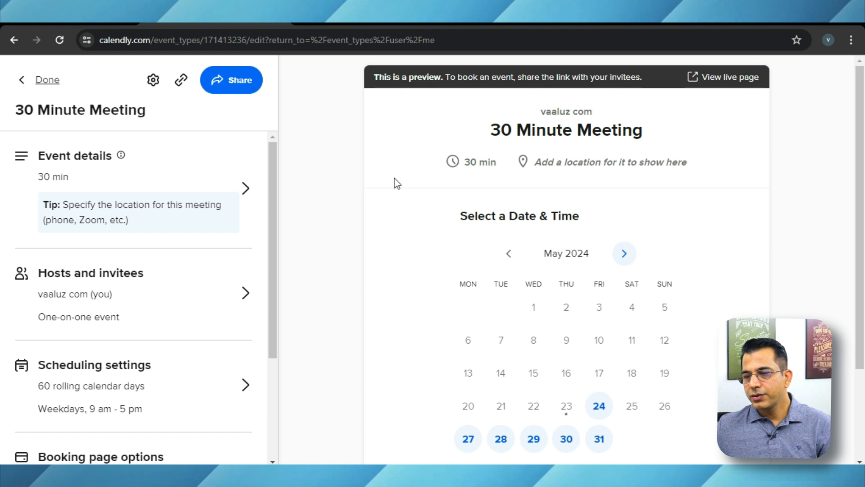
{"action": "scroll", "coordinate": [395, 180], "scroll_direction": "down", "scroll_amount": 2}
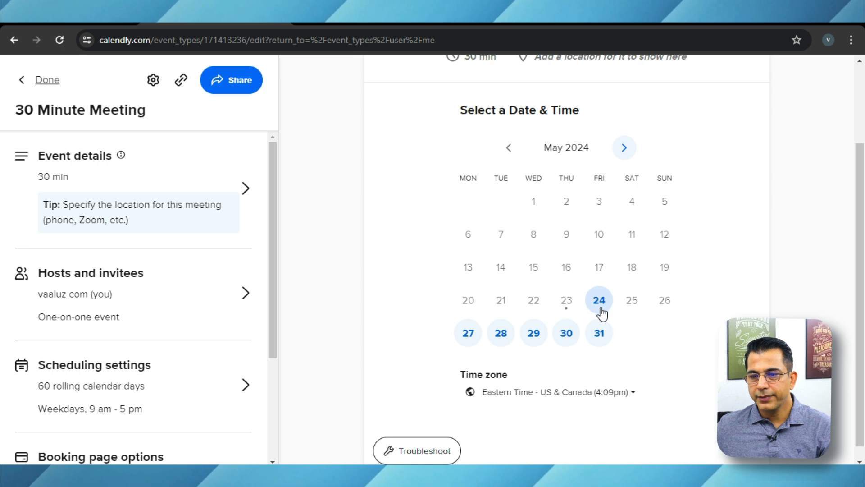
- In the event details, rename the event to "60 Minute Meeting" and set its duration to 60 min
{"action": "left_click", "coordinate": [241, 195]}
{"action": "left_click_drag", "start_coordinate": [77, 181], "coordinate": [63, 186]}
{"action": "type", "text": "60 Minute Meeting"}
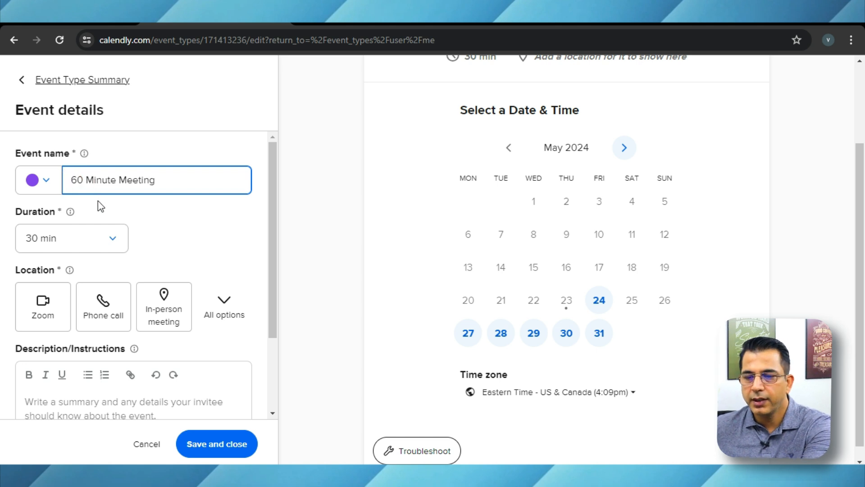
{"action": "left_click", "coordinate": [108, 240]}
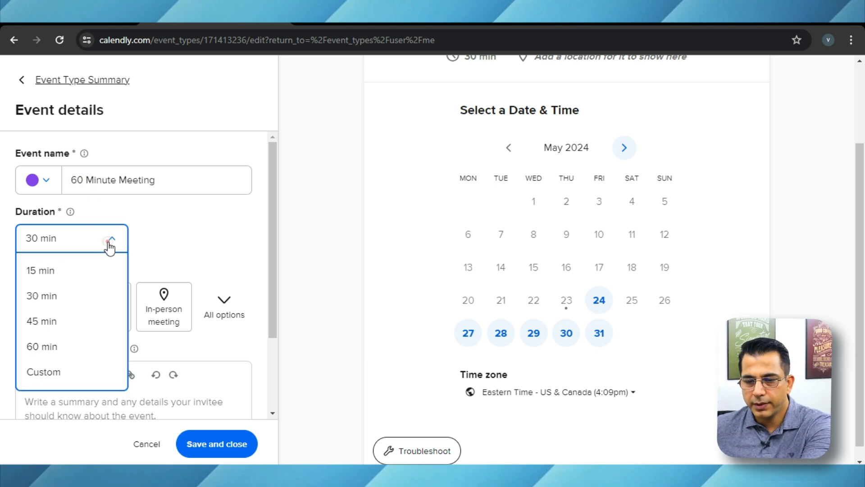
{"action": "left_click", "coordinate": [66, 346]}
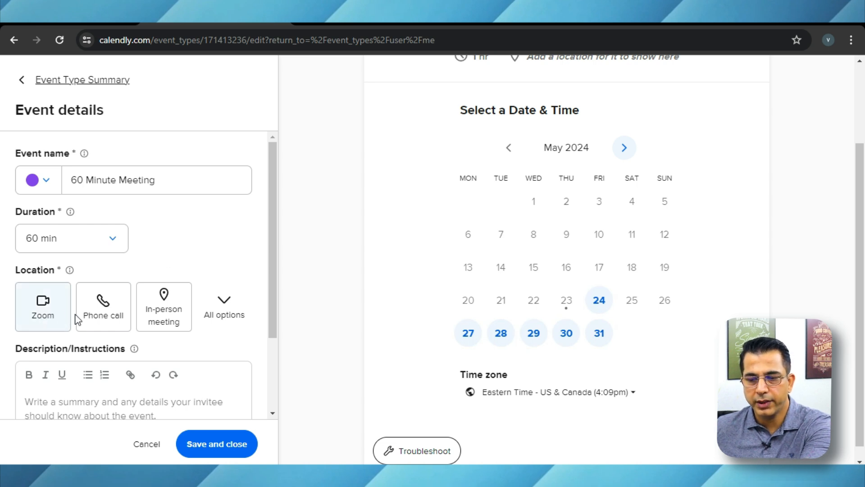
- Try to set the event location to Google Meet, and save the event details
{"action": "left_click", "coordinate": [223, 310]}
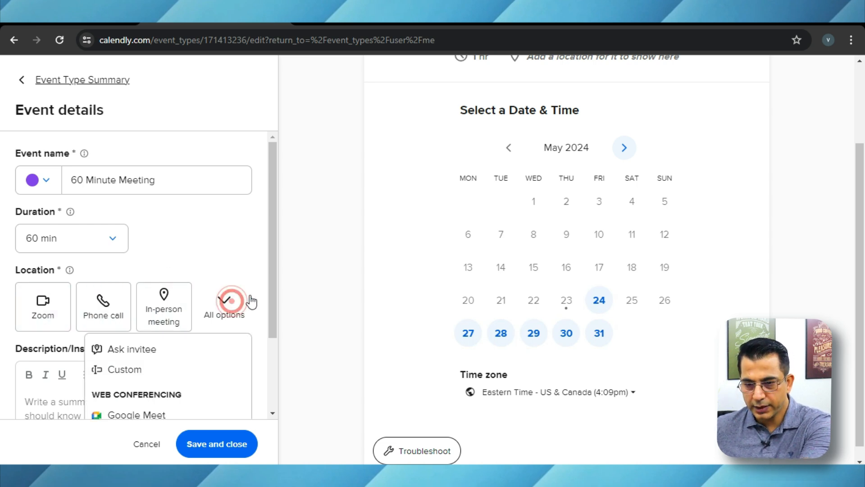
{"action": "scroll", "coordinate": [250, 309], "scroll_direction": "down", "scroll_amount": 3}
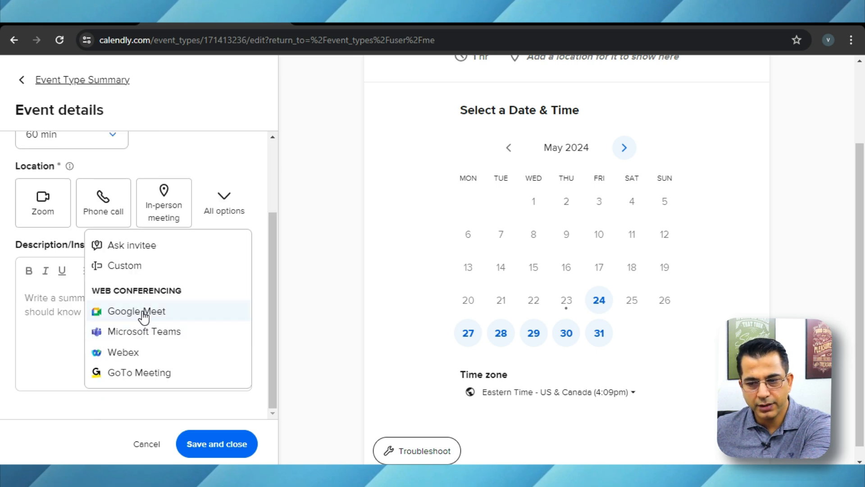
{"action": "left_click", "coordinate": [249, 195]}
{"action": "left_click", "coordinate": [150, 318]}
{"action": "left_click", "coordinate": [223, 447]}
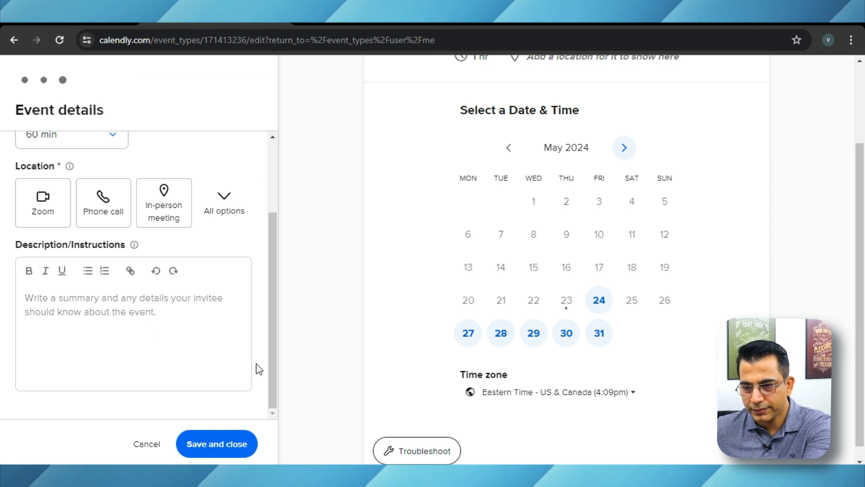
- Reopen the event details, choose Google Meet as the web conferencing location and save
{"action": "left_click", "coordinate": [242, 194]}
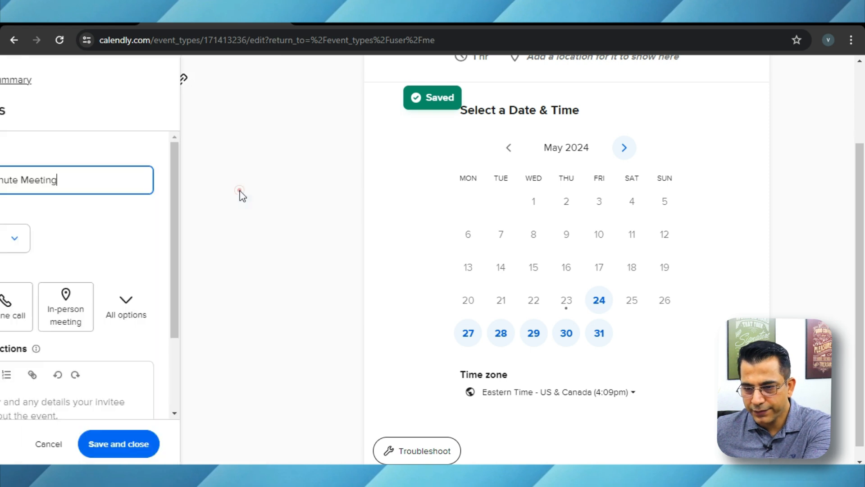
{"action": "left_click", "coordinate": [222, 316]}
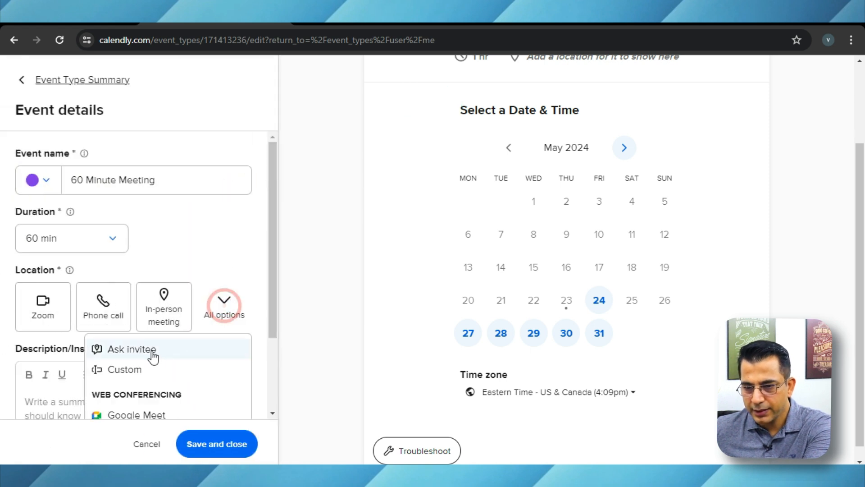
{"action": "scroll", "coordinate": [154, 356], "scroll_direction": "down", "scroll_amount": 3}
{"action": "left_click", "coordinate": [137, 316]}
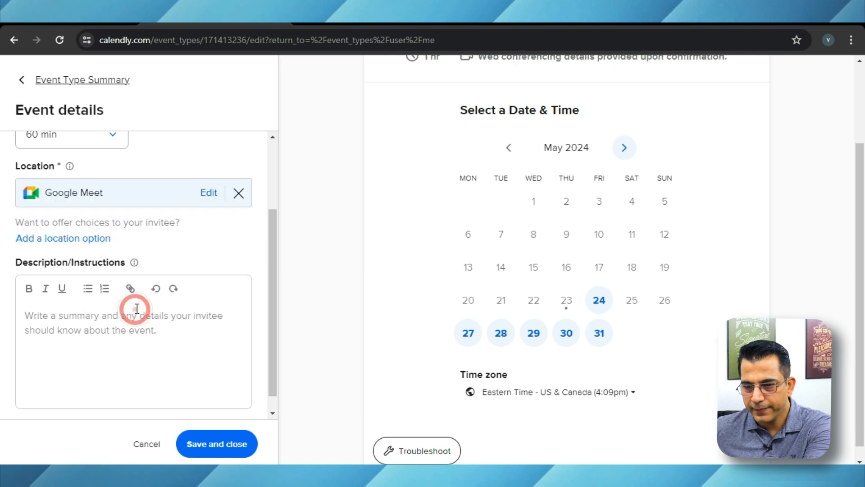
{"action": "left_click", "coordinate": [205, 443]}
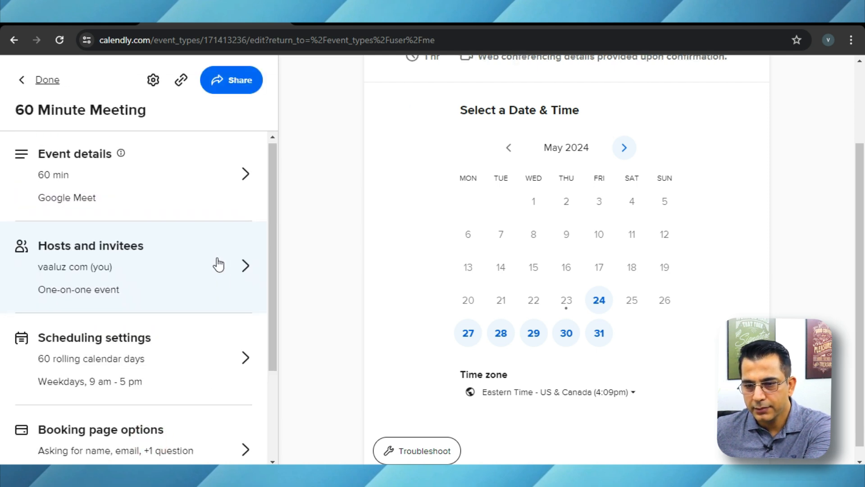
- In the scheduling settings, limit how far ahead invitees can schedule to 14 calendar days into the future
{"action": "scroll", "coordinate": [218, 266], "scroll_direction": "down", "scroll_amount": 2}
{"action": "left_click", "coordinate": [195, 269]}
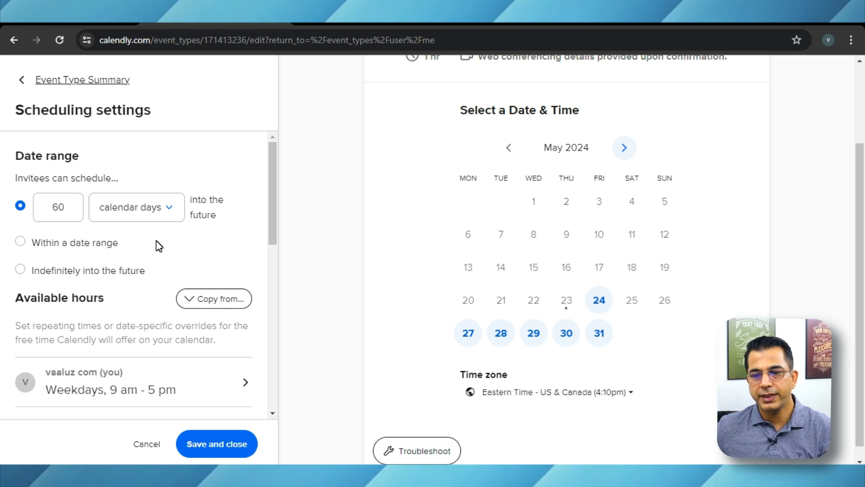
{"action": "double_click", "coordinate": [58, 208]}
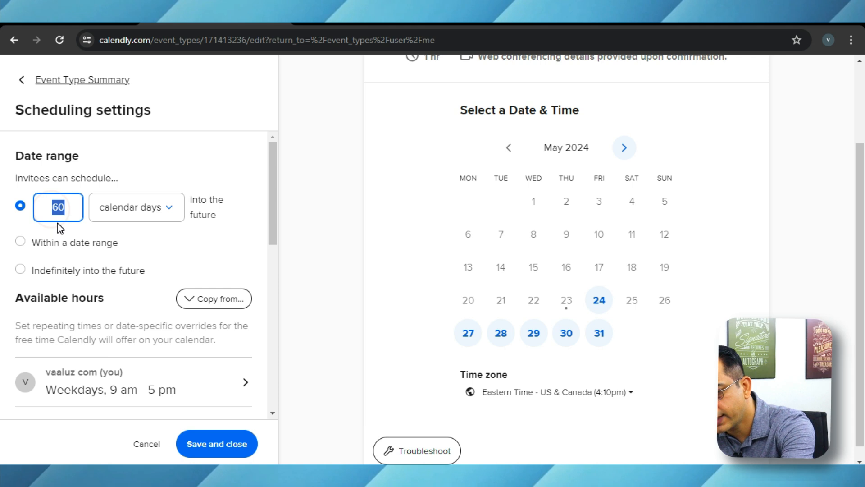
{"action": "type", "text": "14"}
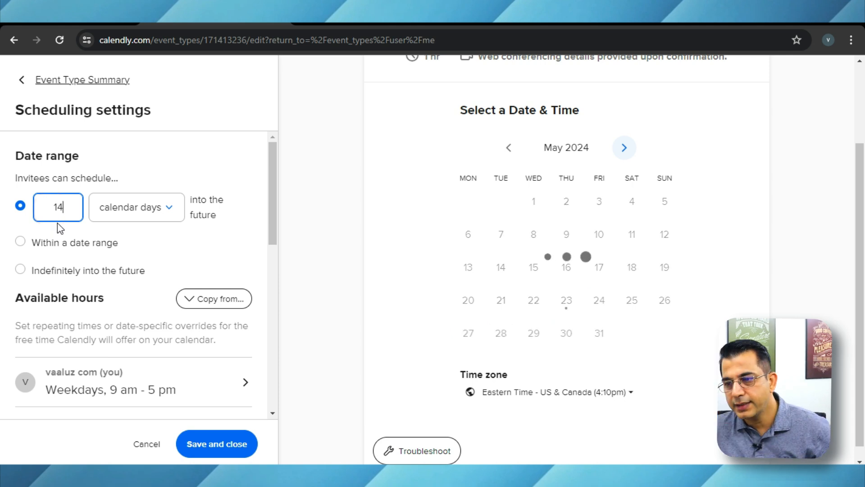
{"action": "left_click", "coordinate": [222, 242]}
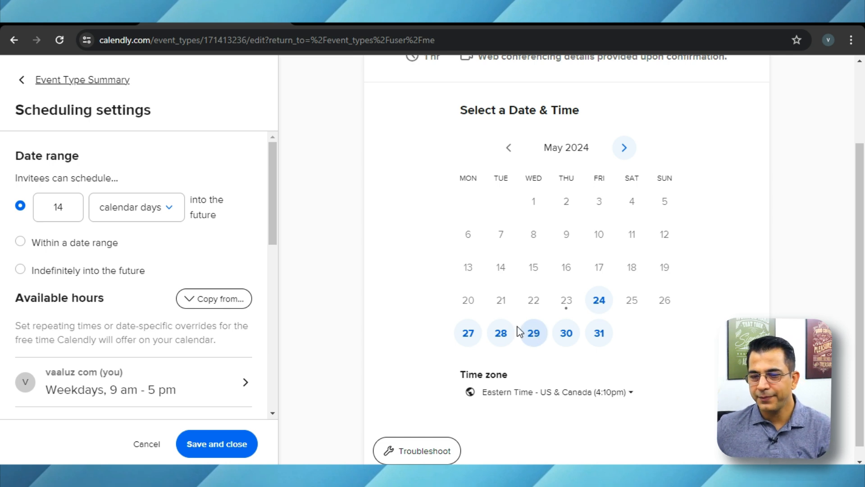
- Review the host's weekly available hours, cancel out of editing the working hours schedule, and save the availability
{"action": "scroll", "coordinate": [208, 334], "scroll_direction": "down", "scroll_amount": 3}
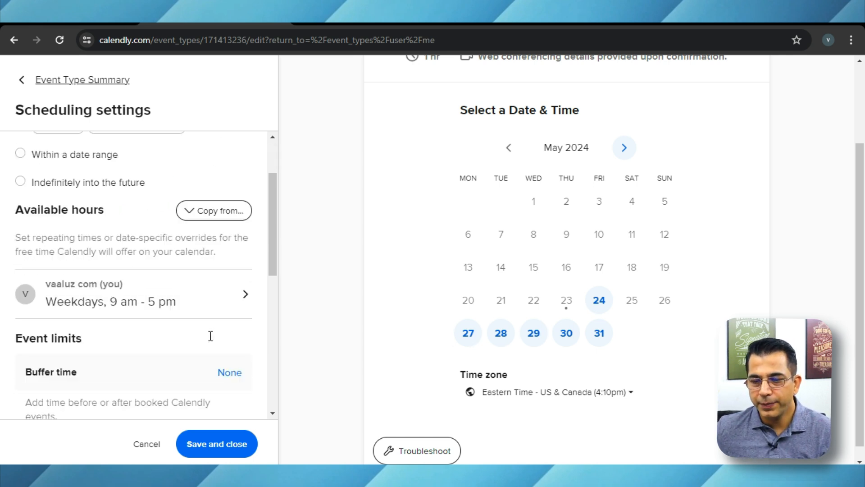
{"action": "left_click", "coordinate": [199, 284]}
{"action": "scroll", "coordinate": [201, 321], "scroll_direction": "down", "scroll_amount": 3}
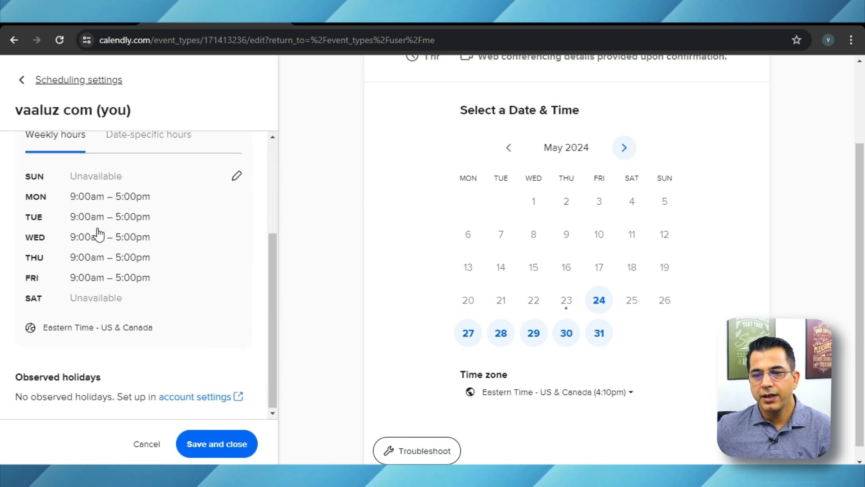
{"action": "left_click", "coordinate": [238, 179]}
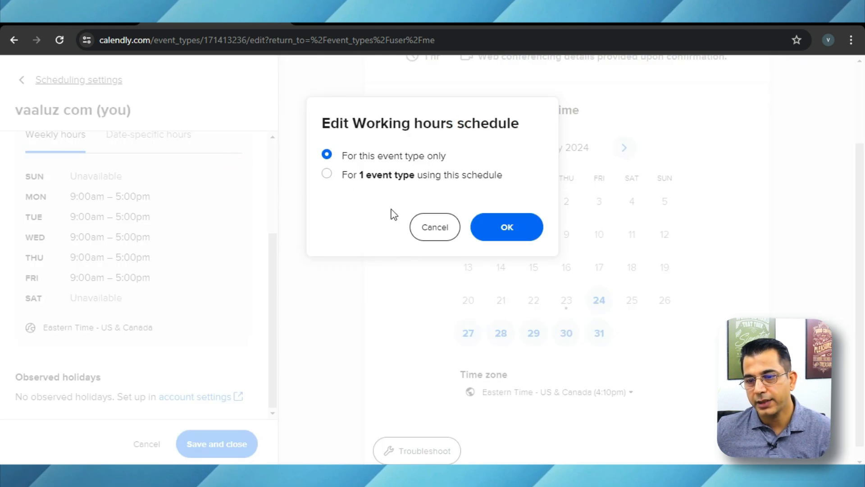
{"action": "left_click", "coordinate": [431, 227]}
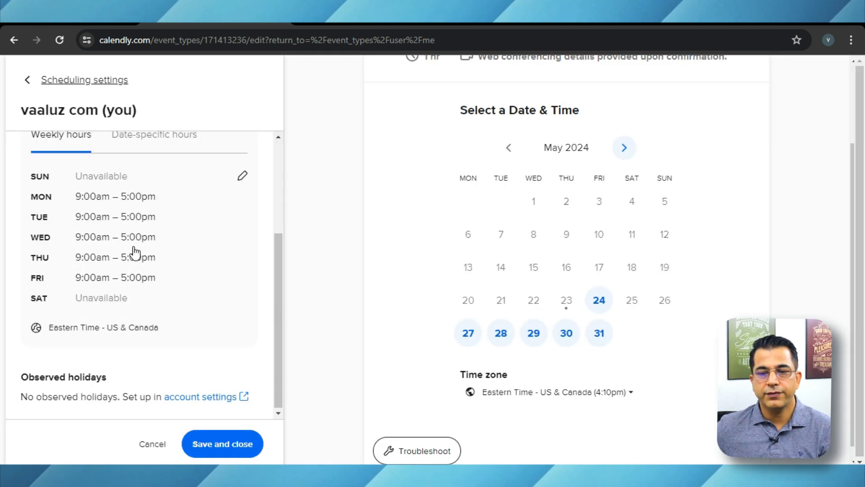
{"action": "left_click", "coordinate": [117, 196]}
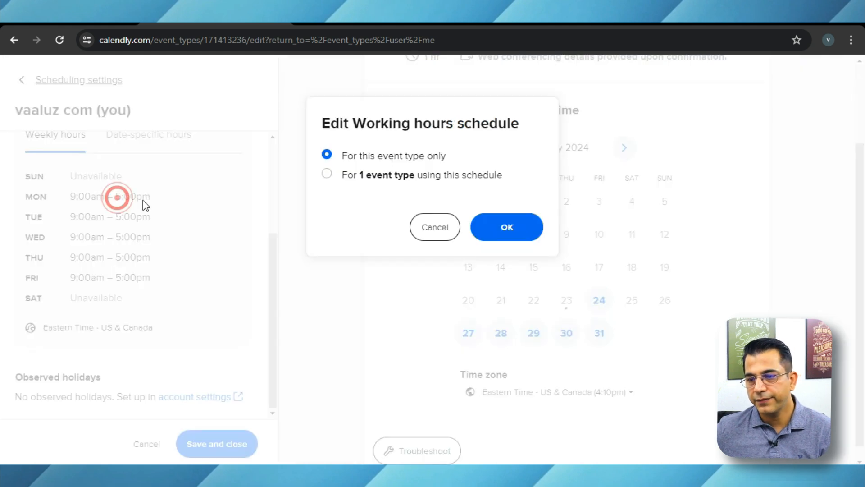
{"action": "left_click", "coordinate": [432, 230]}
{"action": "left_click", "coordinate": [228, 444]}
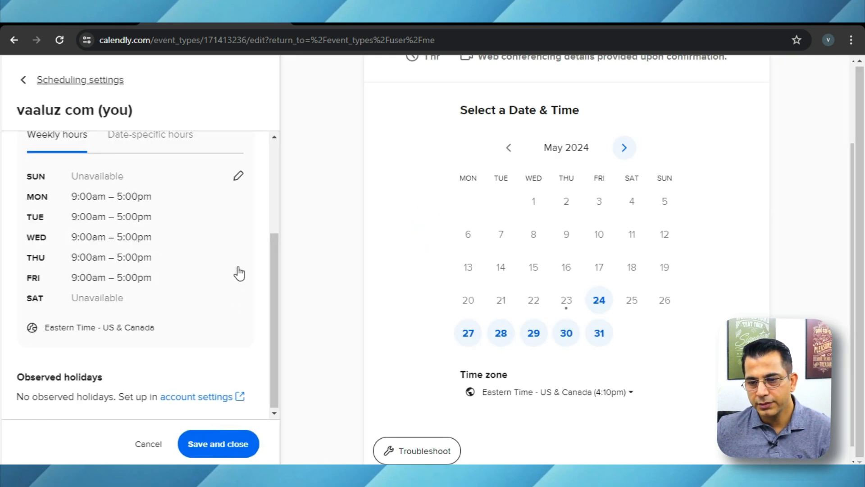
{"action": "scroll", "coordinate": [230, 291], "scroll_direction": "down", "scroll_amount": 8}
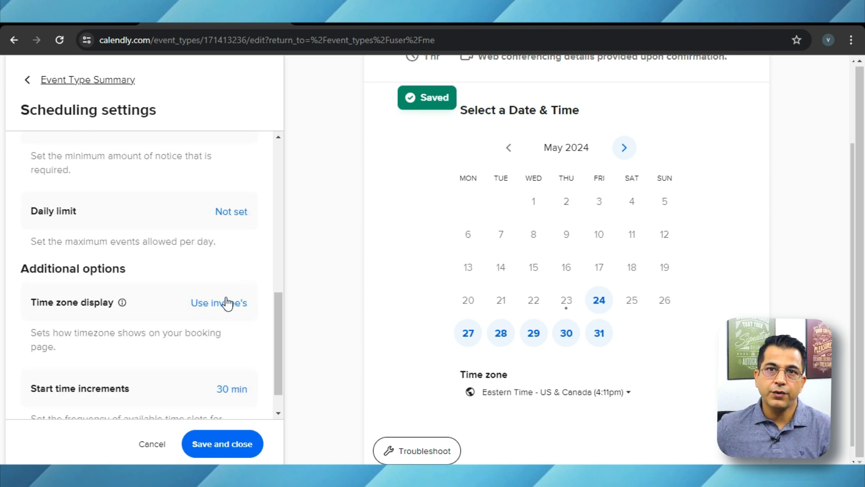
- Set the event's buffer time to 15 min before and 15 min after
{"action": "scroll", "coordinate": [226, 301], "scroll_direction": "up", "scroll_amount": 6}
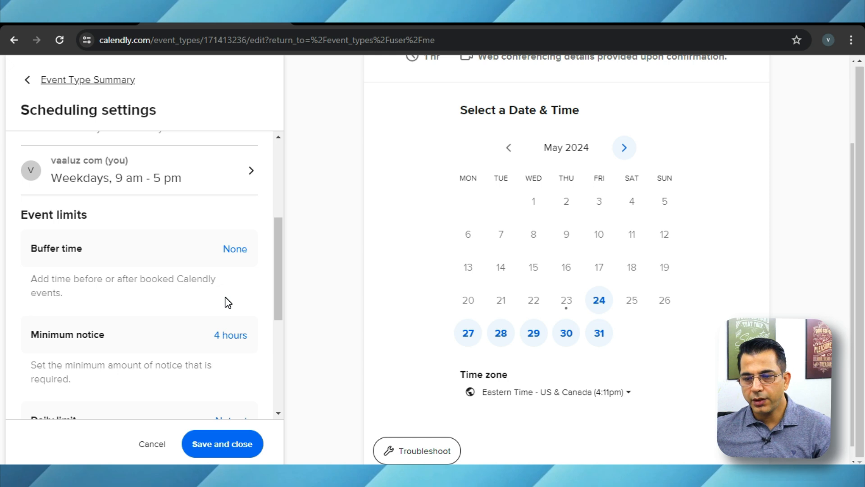
{"action": "left_click", "coordinate": [233, 249]}
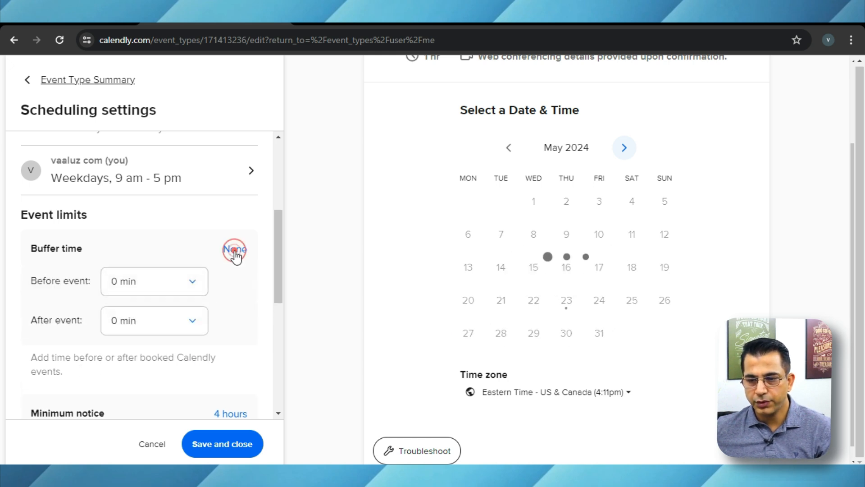
{"action": "left_click", "coordinate": [190, 288]}
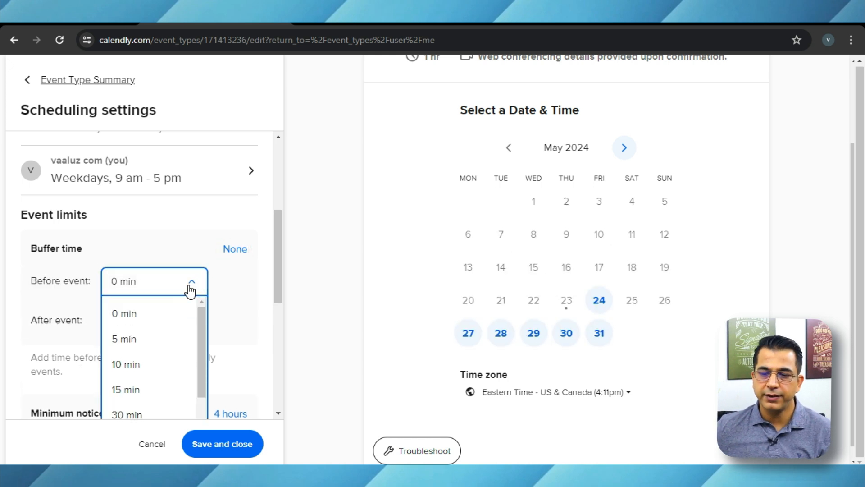
{"action": "left_click", "coordinate": [139, 391]}
{"action": "left_click", "coordinate": [188, 322]}
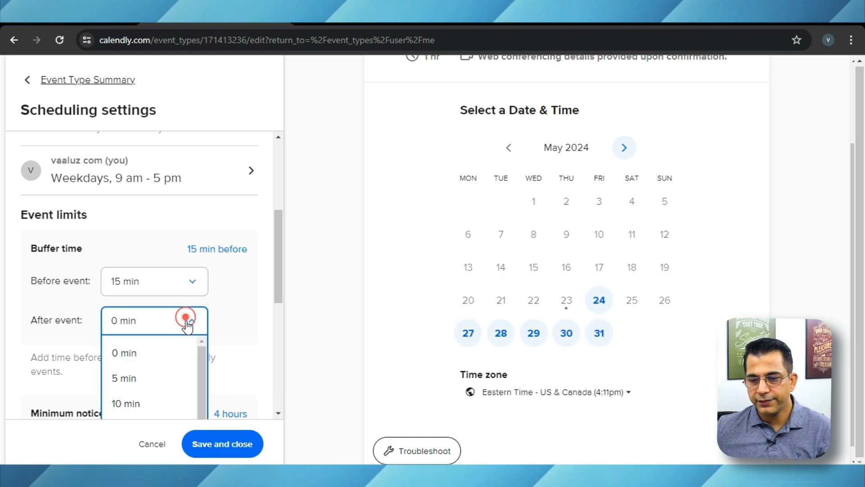
{"action": "scroll", "coordinate": [151, 396], "scroll_direction": "down", "scroll_amount": 3}
{"action": "scroll", "coordinate": [150, 379], "scroll_direction": "up", "scroll_amount": 3}
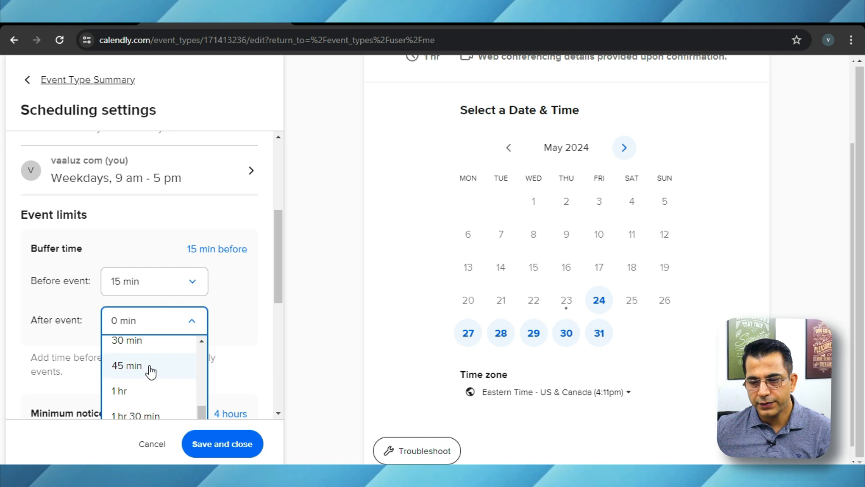
{"action": "scroll", "coordinate": [144, 382], "scroll_direction": "down", "scroll_amount": 3}
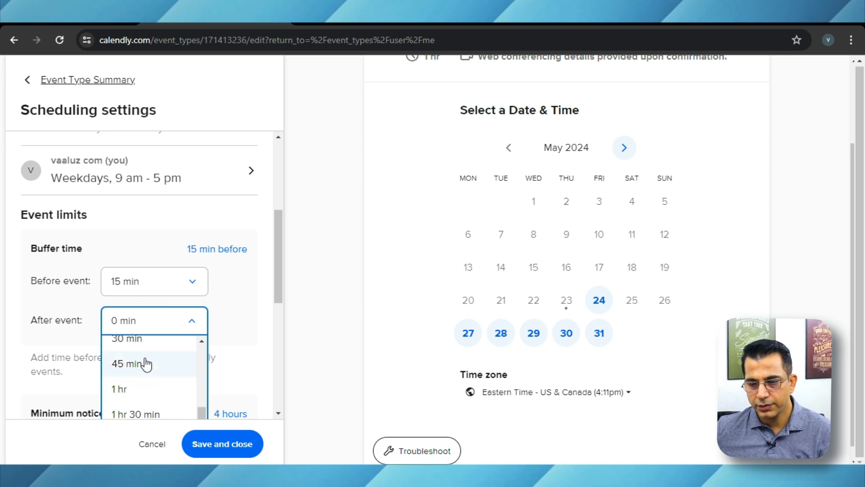
{"action": "scroll", "coordinate": [145, 362], "scroll_direction": "up", "scroll_amount": 3}
{"action": "left_click", "coordinate": [142, 415]}
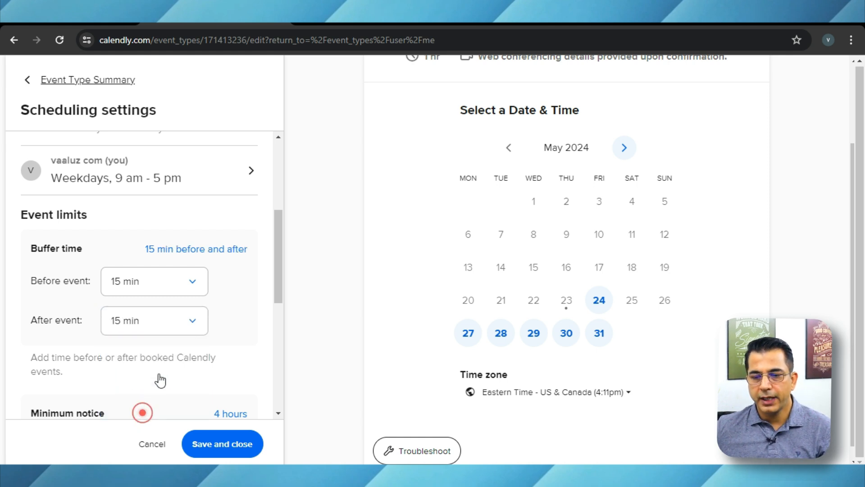
{"action": "left_click", "coordinate": [238, 326]}
- Set the minimum notice so invitees can't schedule within 2 hours of the event start time
{"action": "scroll", "coordinate": [239, 329], "scroll_direction": "down", "scroll_amount": 2}
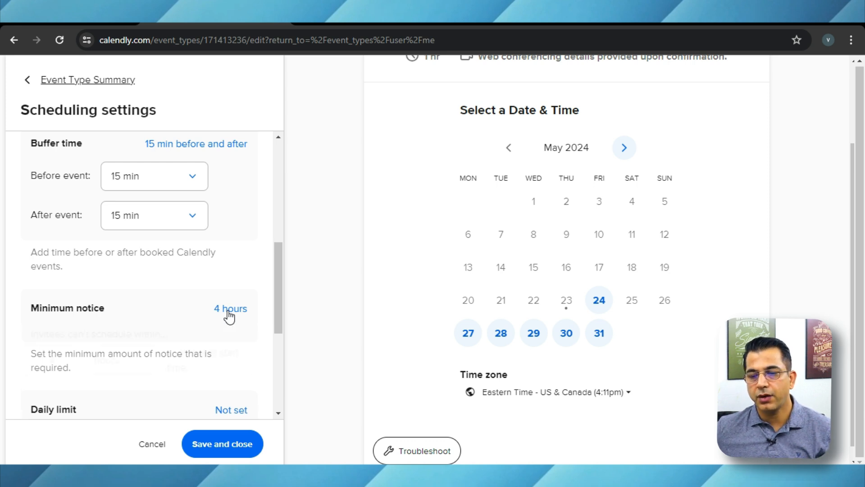
{"action": "left_click", "coordinate": [228, 311]}
{"action": "left_click_drag", "start_coordinate": [60, 283], "coordinate": [43, 283]}
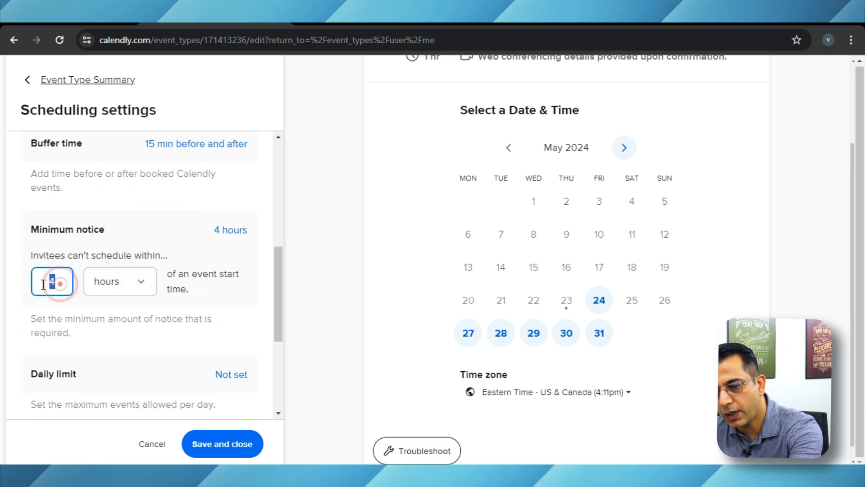
{"action": "type", "text": "2"}
{"action": "left_click", "coordinate": [241, 313]}
- Set the daily limit to 4 events max per day, then save and close the scheduling settings
{"action": "scroll", "coordinate": [243, 325], "scroll_direction": "down", "scroll_amount": 2}
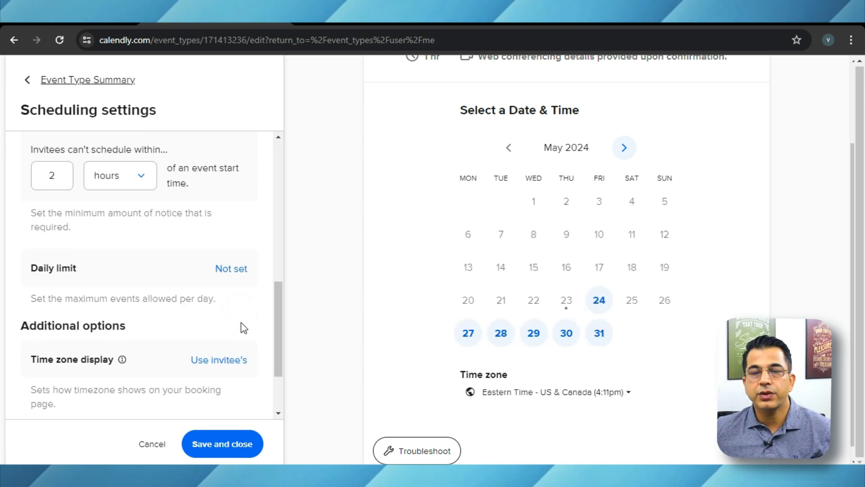
{"action": "left_click", "coordinate": [233, 269]}
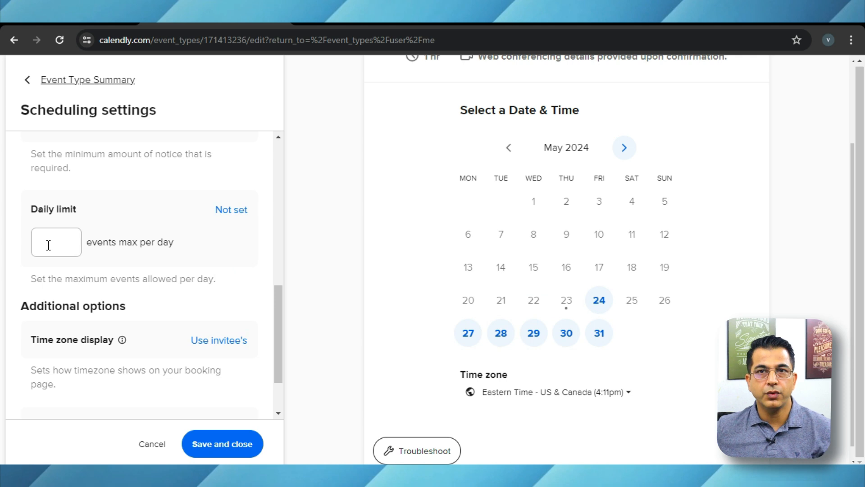
{"action": "left_click", "coordinate": [67, 244]}
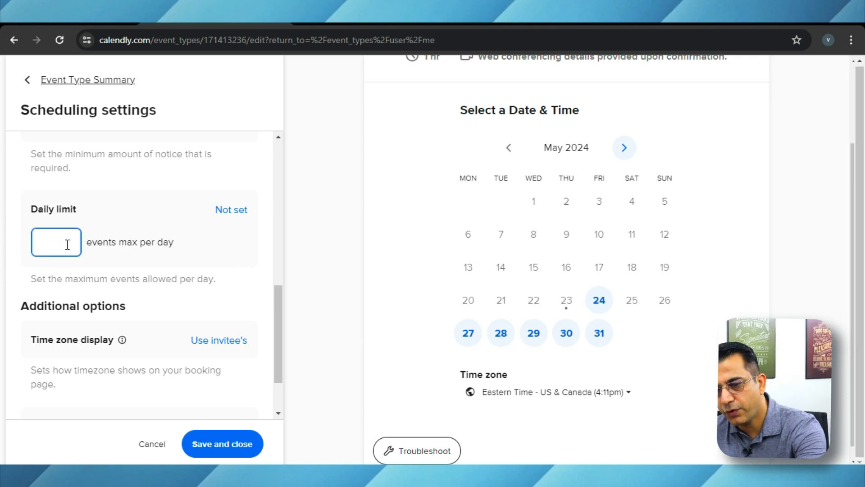
{"action": "type", "text": "4"}
{"action": "left_click", "coordinate": [244, 268]}
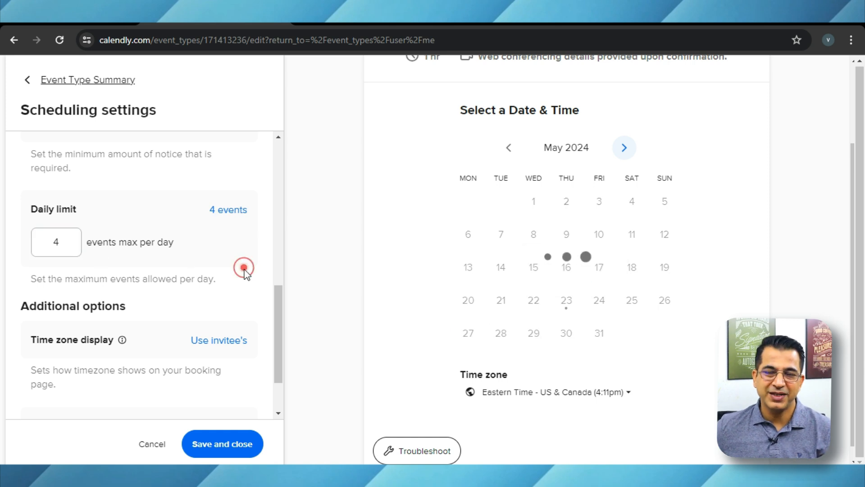
{"action": "scroll", "coordinate": [244, 271], "scroll_direction": "down", "scroll_amount": 2}
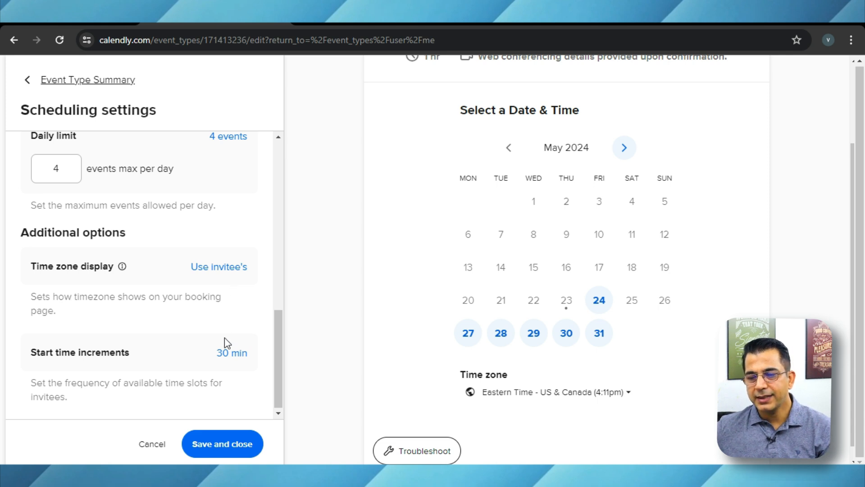
{"action": "left_click", "coordinate": [217, 443]}
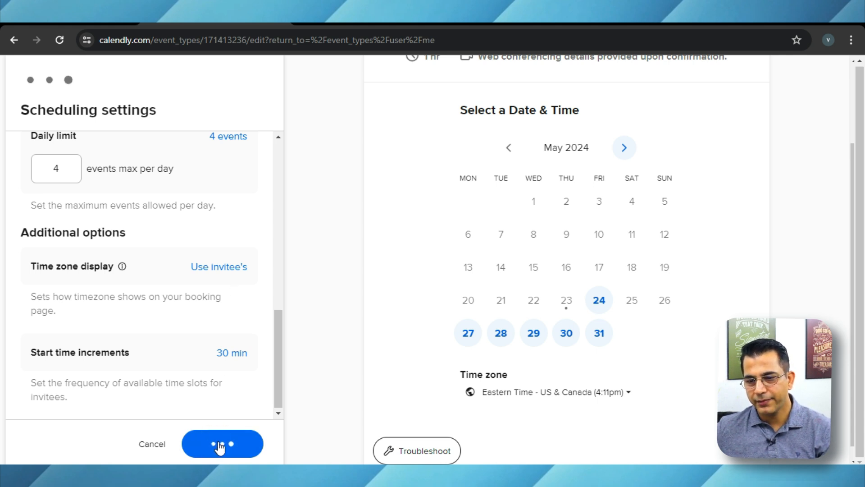
- In the booking page options, change the ending of the event link to 60min
{"action": "scroll", "coordinate": [271, 315], "scroll_direction": "down", "scroll_amount": 1}
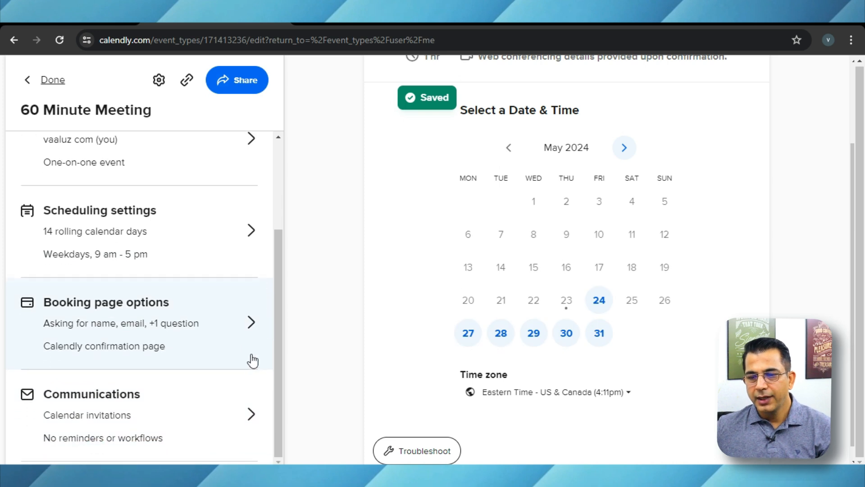
{"action": "left_click", "coordinate": [214, 334]}
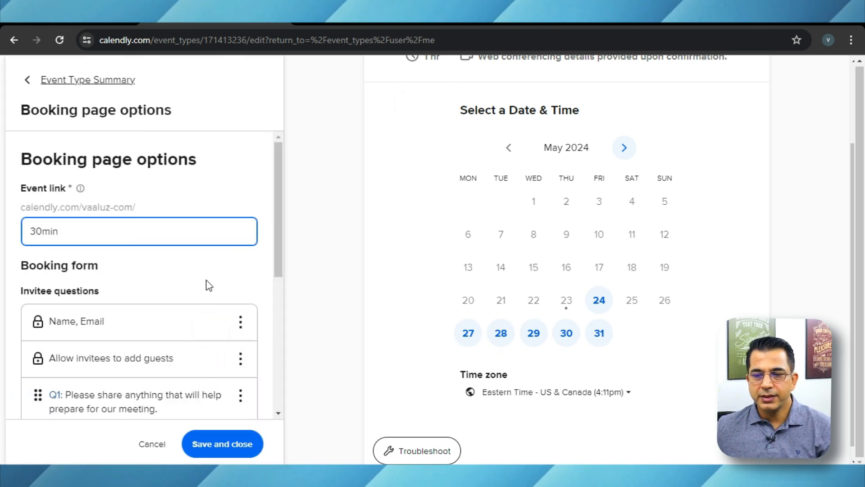
{"action": "scroll", "coordinate": [261, 293], "scroll_direction": "down", "scroll_amount": 2}
{"action": "scroll", "coordinate": [255, 284], "scroll_direction": "up", "scroll_amount": 3}
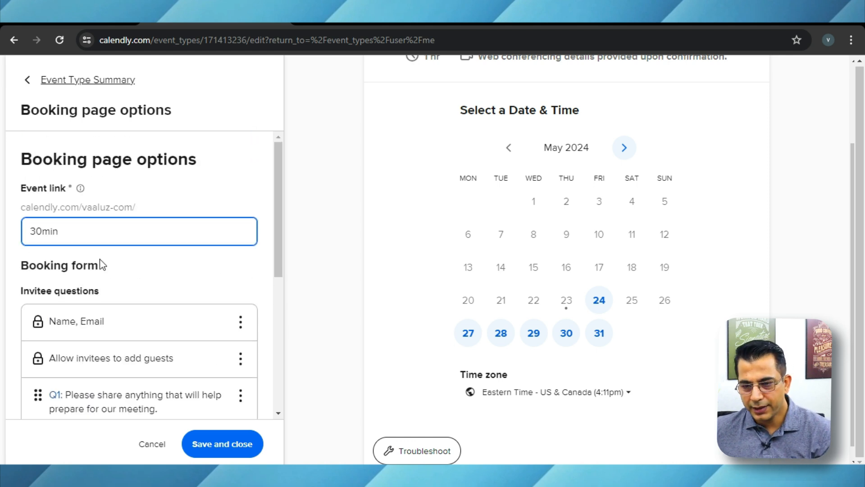
{"action": "left_click_drag", "start_coordinate": [71, 231], "coordinate": [22, 237]}
{"action": "key", "text": "Left"}
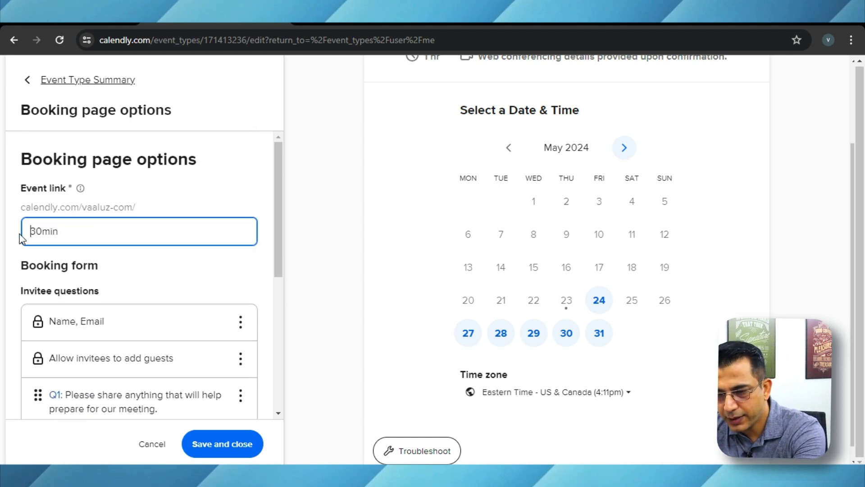
{"action": "key", "text": "shift+Left"}
{"action": "type", "text": "6"}
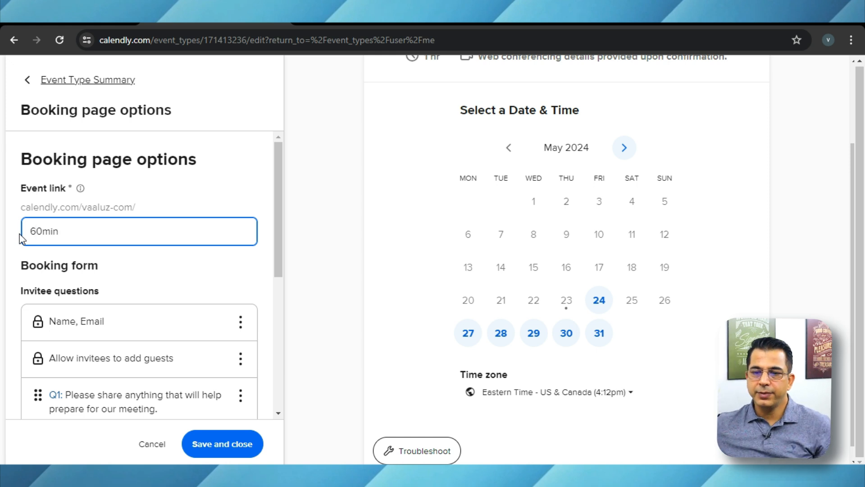
{"action": "left_click", "coordinate": [160, 274]}
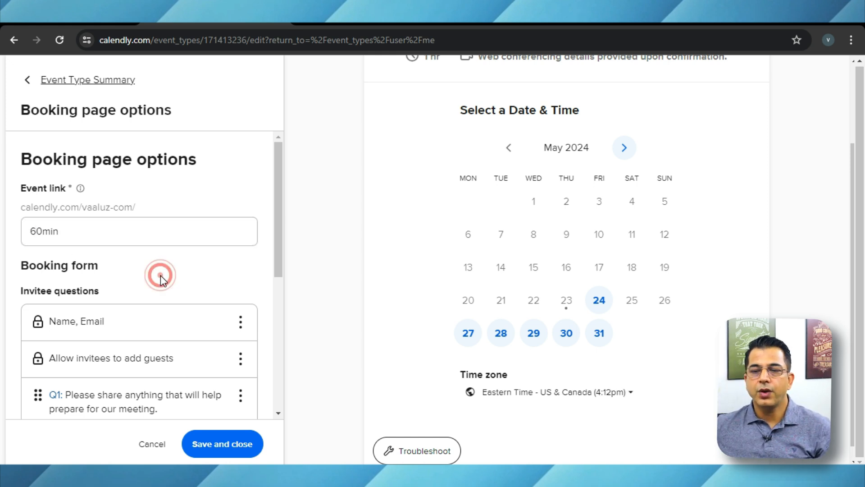
- Review the booking form, dismiss a blank new invitee question without adding it, and save the booking page options
{"action": "scroll", "coordinate": [160, 281], "scroll_direction": "down", "scroll_amount": 6}
{"action": "scroll", "coordinate": [157, 275], "scroll_direction": "up", "scroll_amount": 2}
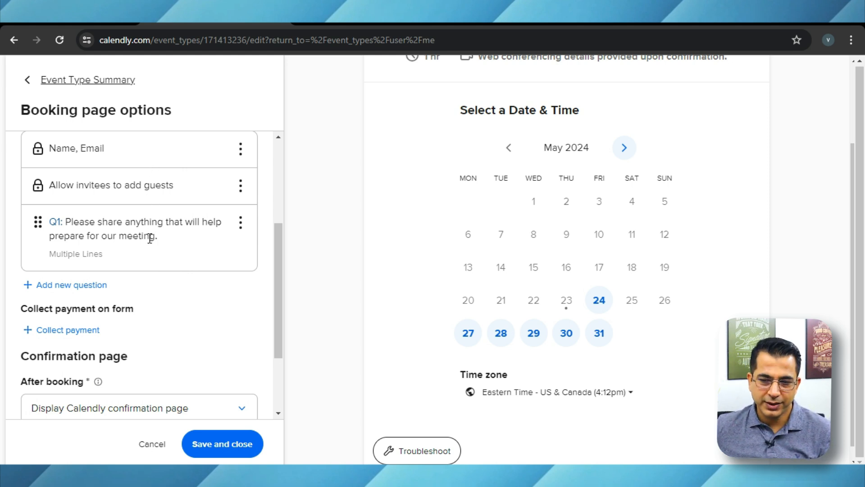
{"action": "left_click", "coordinate": [89, 285]}
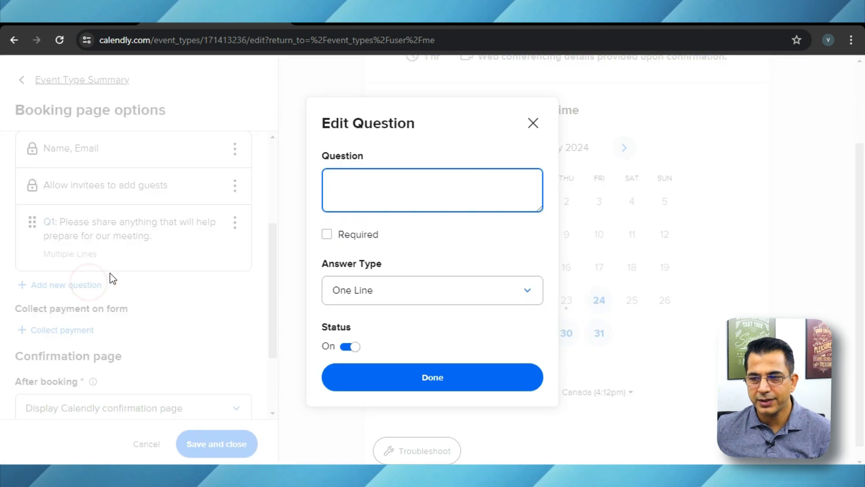
{"action": "left_click", "coordinate": [533, 123]}
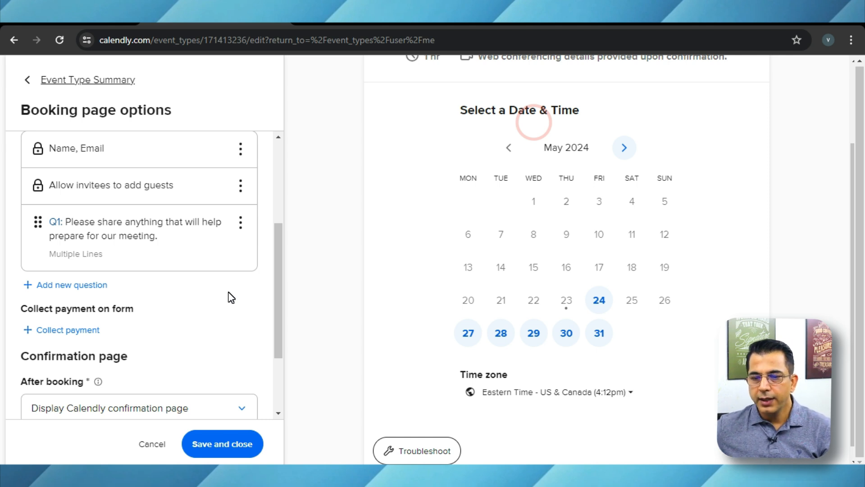
{"action": "scroll", "coordinate": [231, 297], "scroll_direction": "down", "scroll_amount": 3}
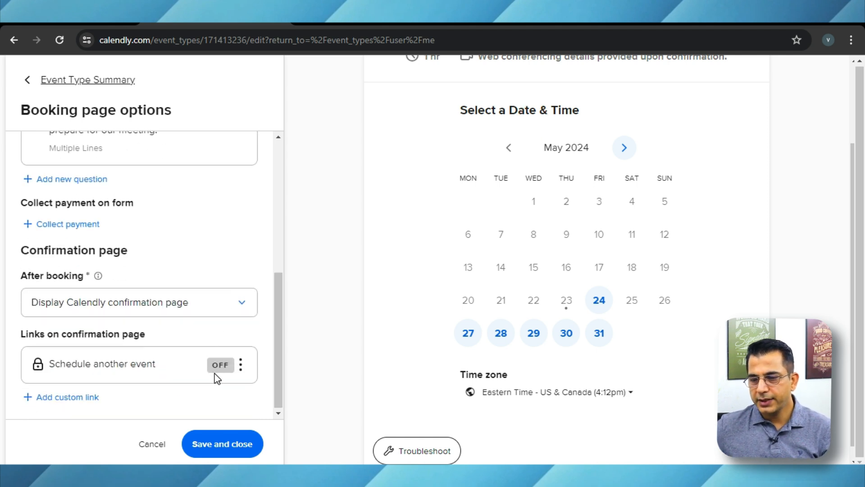
{"action": "left_click", "coordinate": [220, 444]}
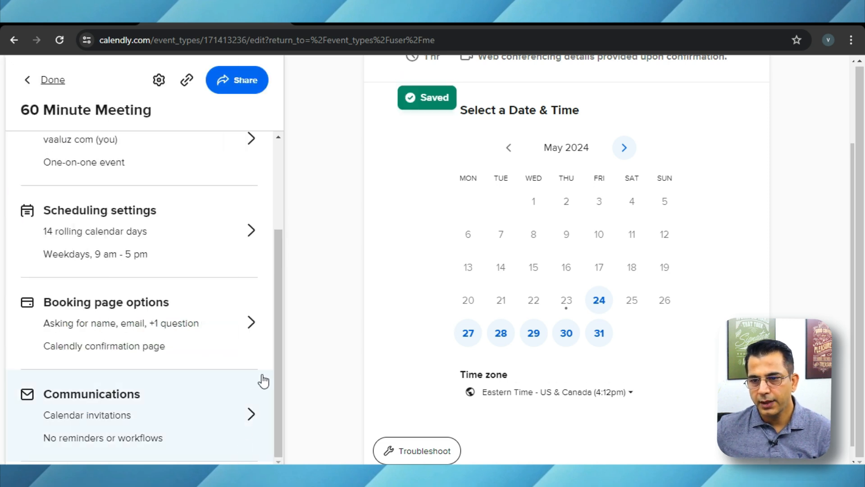
- Copy the 60 Minute Meeting scheduling link from its sharing options and open it in a new browser tab
{"action": "scroll", "coordinate": [266, 378], "scroll_direction": "up", "scroll_amount": 3}
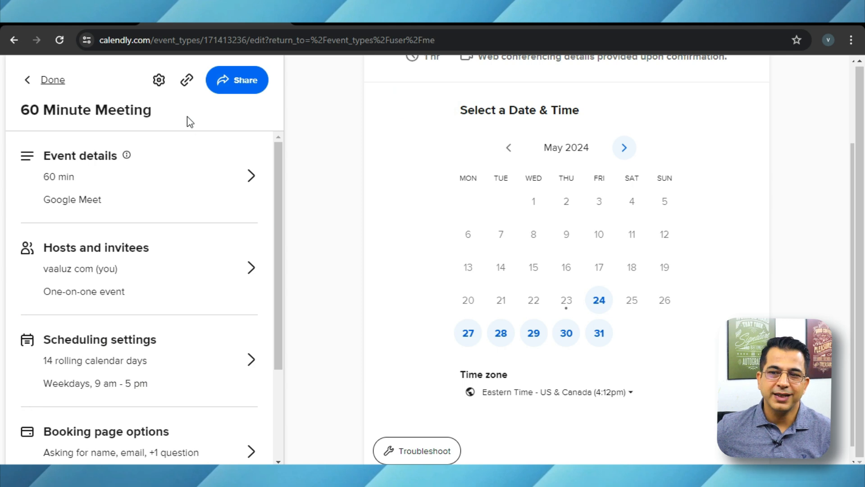
{"action": "left_click", "coordinate": [239, 83]}
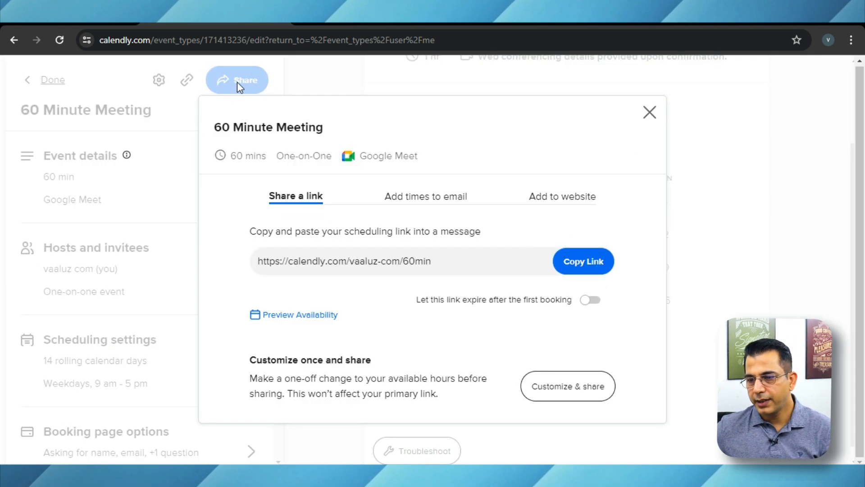
{"action": "left_click", "coordinate": [581, 270]}
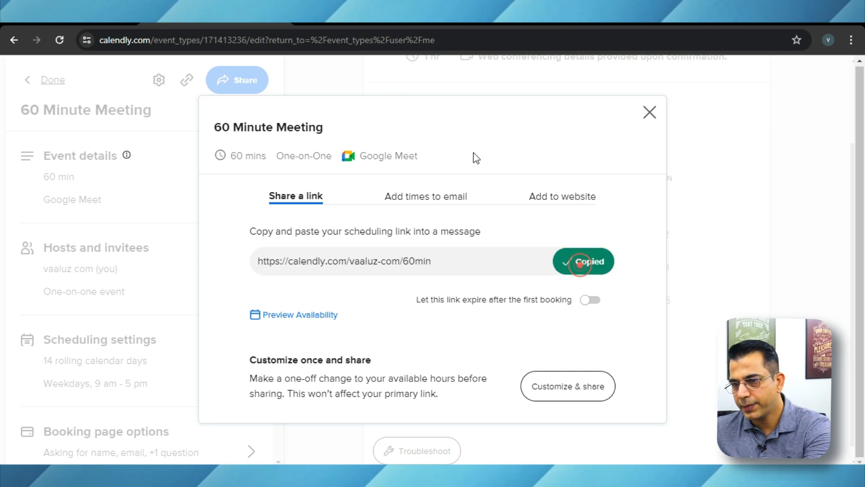
{"action": "left_click", "coordinate": [306, 23]}
{"action": "type", "text": "https://calendly.com/vaaluz-com/60min"}
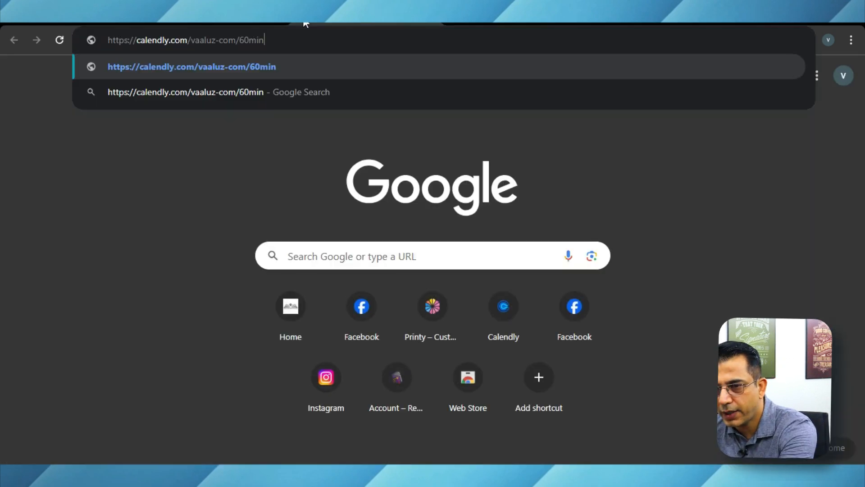
{"action": "key", "text": "Return"}
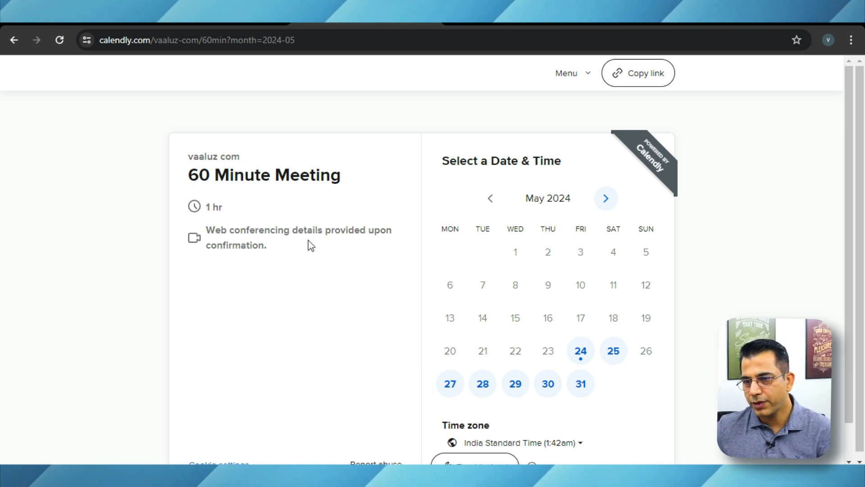
- Copy the booking page's address, open it in a new incognito window and dismiss the cookie notice
{"action": "left_click", "coordinate": [320, 40]}
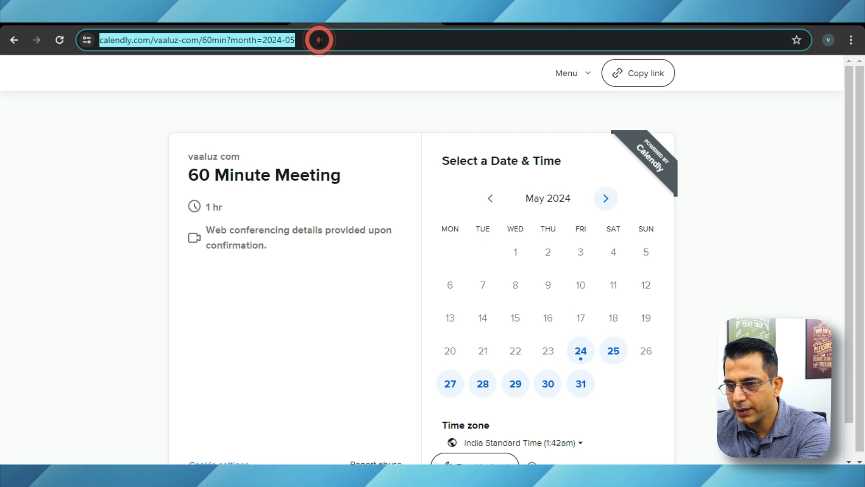
{"action": "key", "text": "ctrl+c"}
{"action": "key", "text": "ctrl+shift+n"}
{"action": "key", "text": "ctrl+v"}
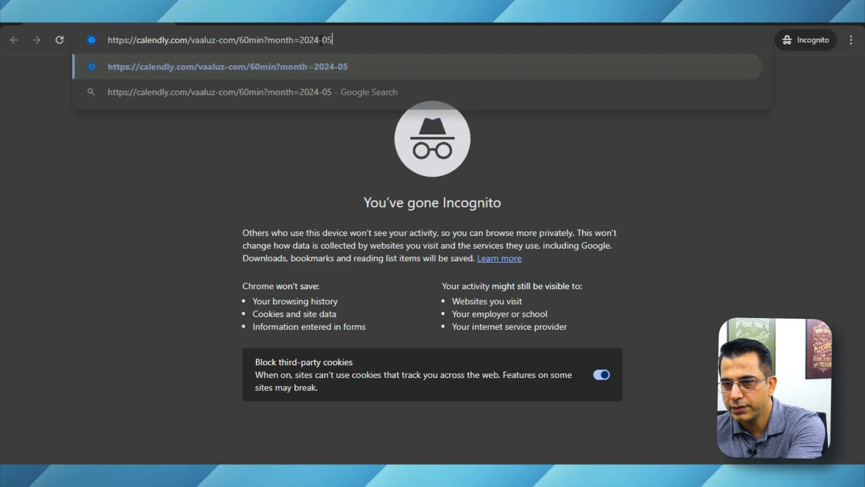
{"action": "key", "text": "Return"}
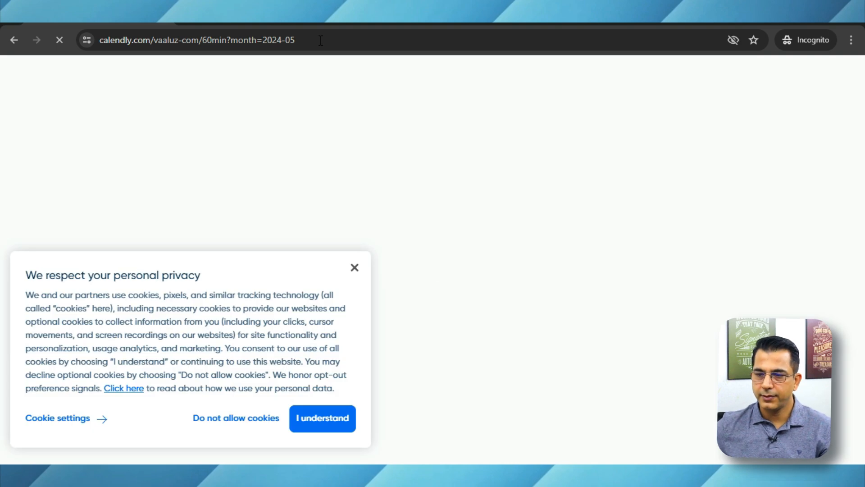
{"action": "left_click", "coordinate": [354, 267]}
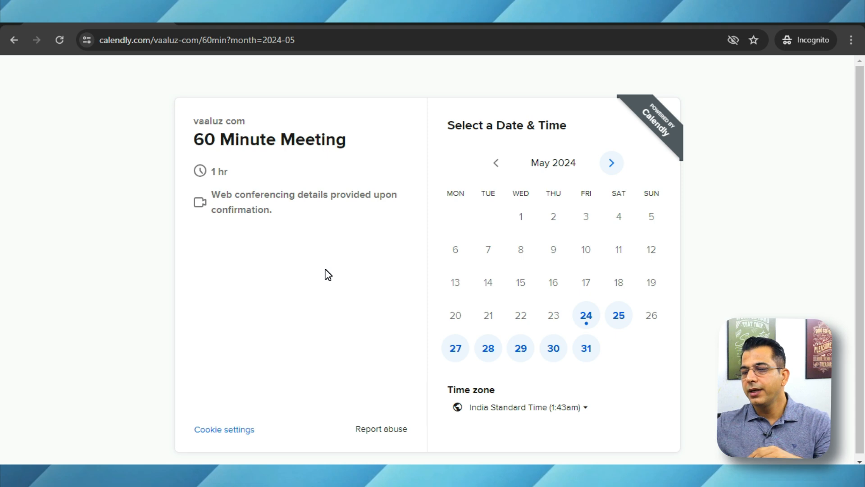
- Choose the 10:00pm slot on Friday, May 24, 2024 for the 60 Minute Meeting and continue to the invitee details
{"action": "left_click", "coordinate": [590, 321]}
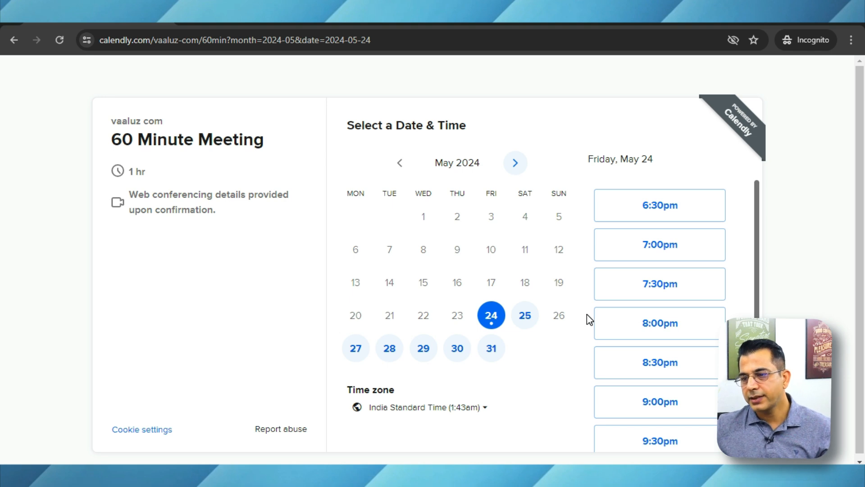
{"action": "scroll", "coordinate": [700, 321], "scroll_direction": "down", "scroll_amount": 4}
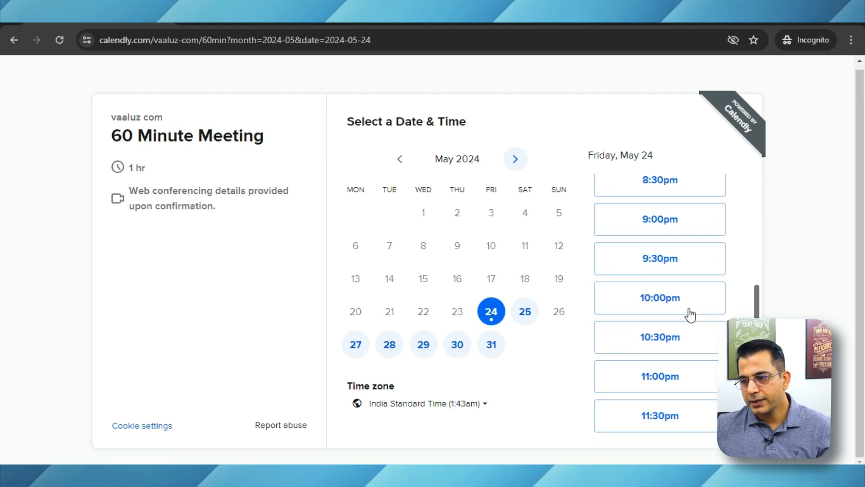
{"action": "left_click", "coordinate": [665, 298]}
{"action": "left_click", "coordinate": [672, 301]}
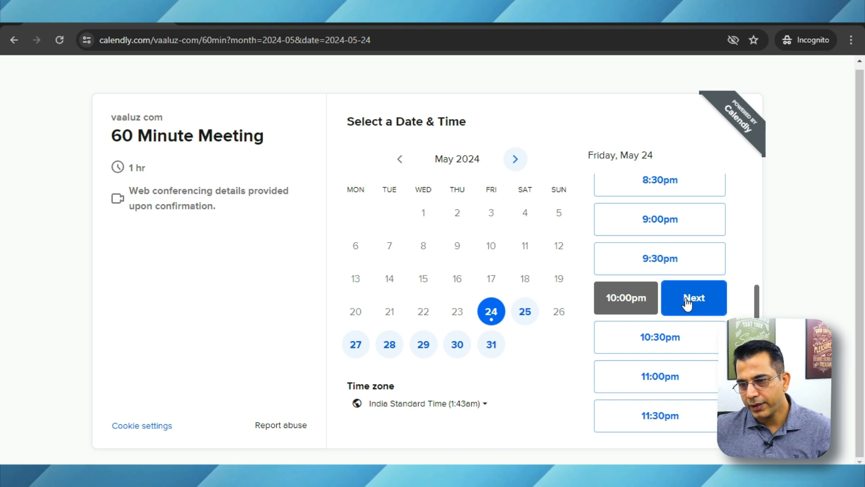
- Examine the booking form's name, email and meeting preparation fields without entering any details
{"action": "left_click", "coordinate": [415, 168]}
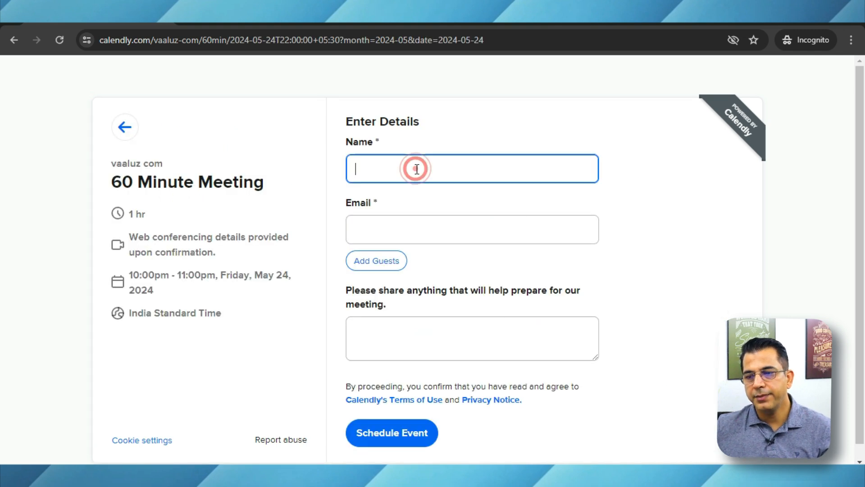
{"action": "left_click", "coordinate": [420, 229]}
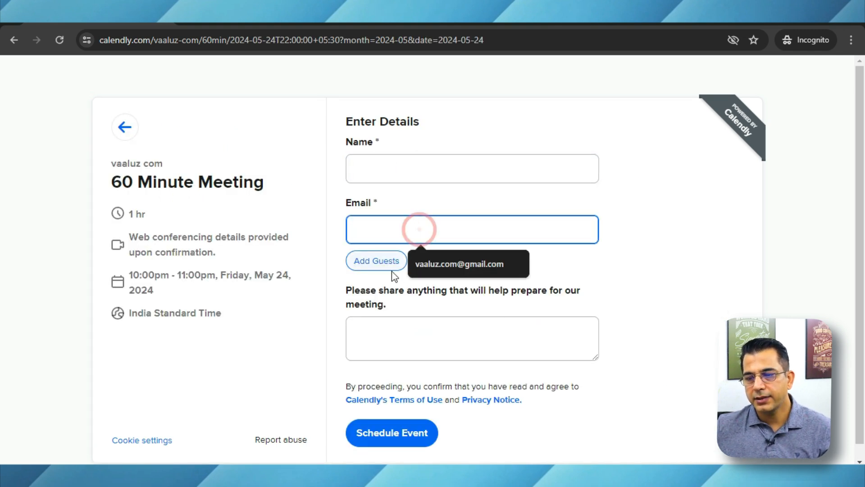
{"action": "left_click", "coordinate": [367, 329]}
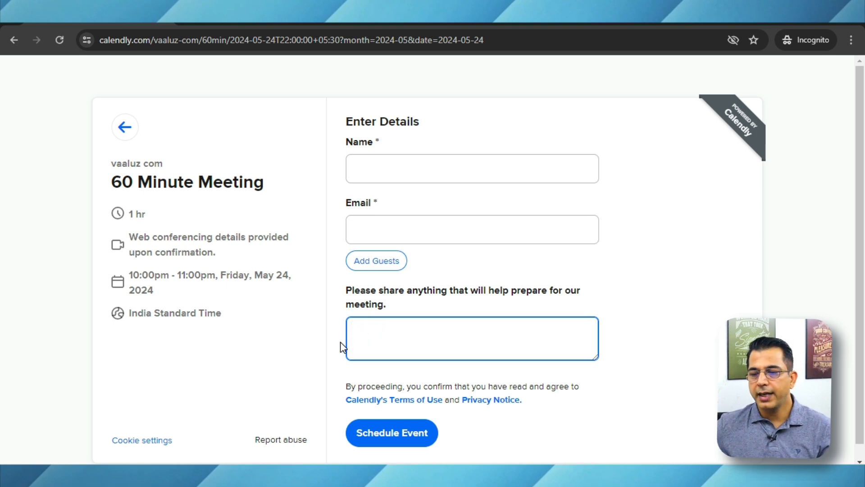
{"action": "scroll", "coordinate": [372, 399], "scroll_direction": "down", "scroll_amount": 1}
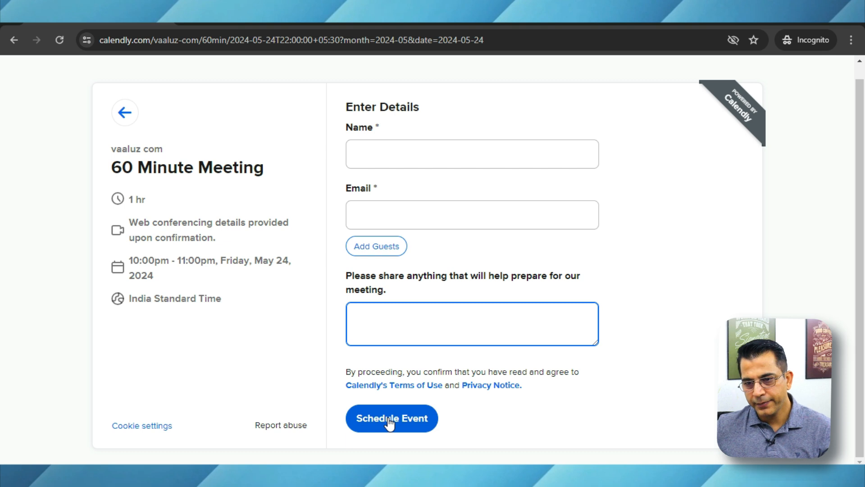